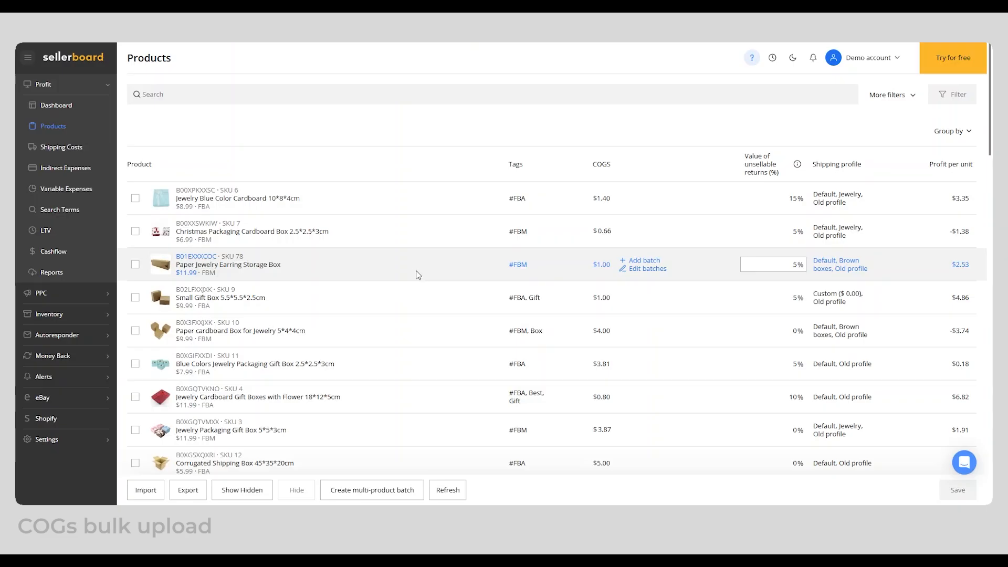
Step: Open the product data import and review its by-product, by-batch and by-order options, plus the zero-COGS filter and Google Sheets link field
click(148, 492)
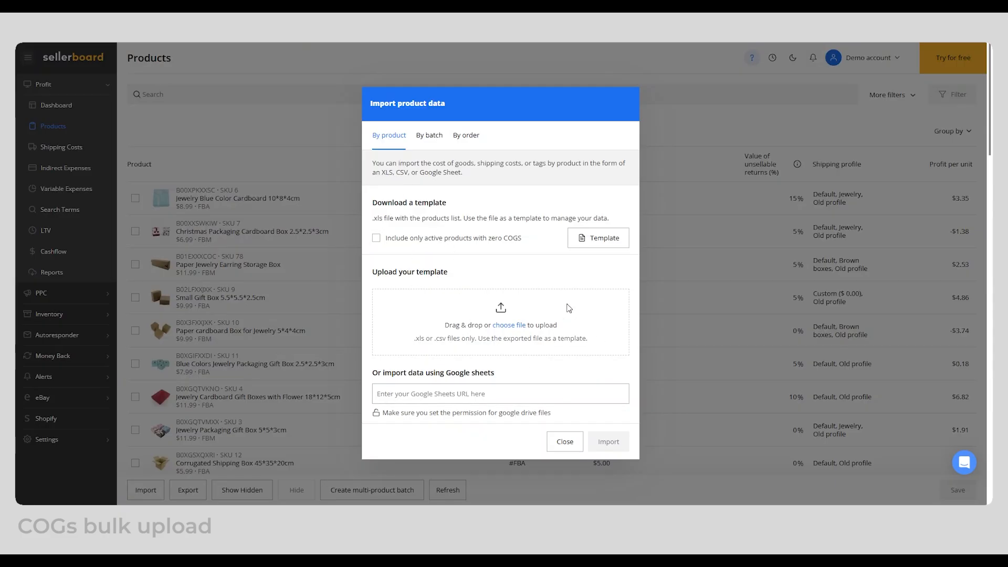
click(431, 137)
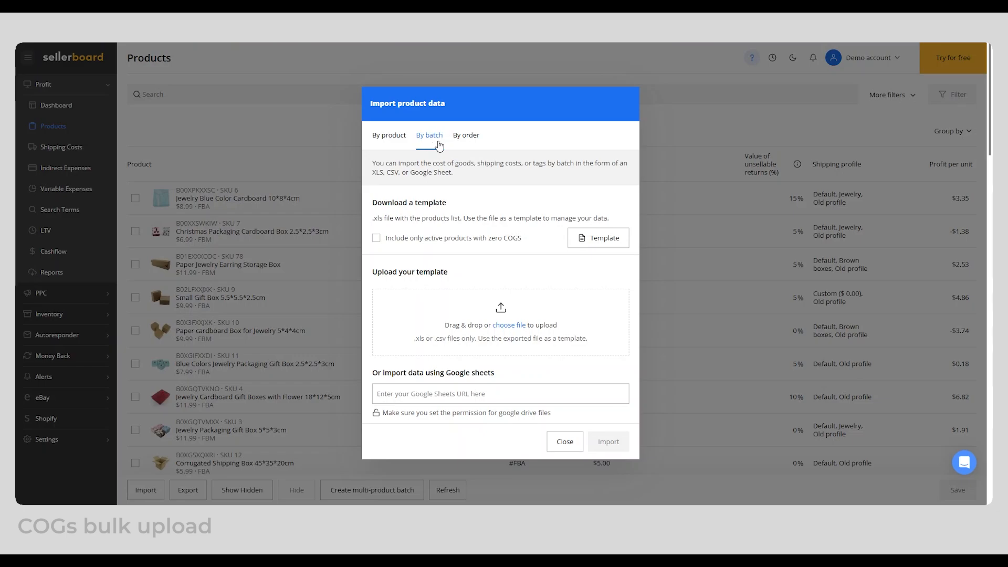
click(465, 138)
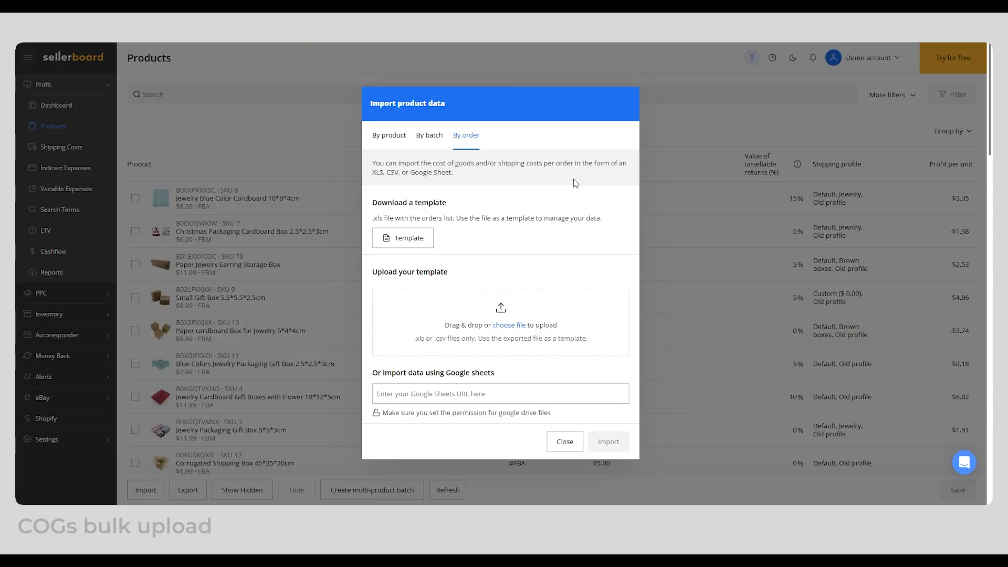
click(388, 136)
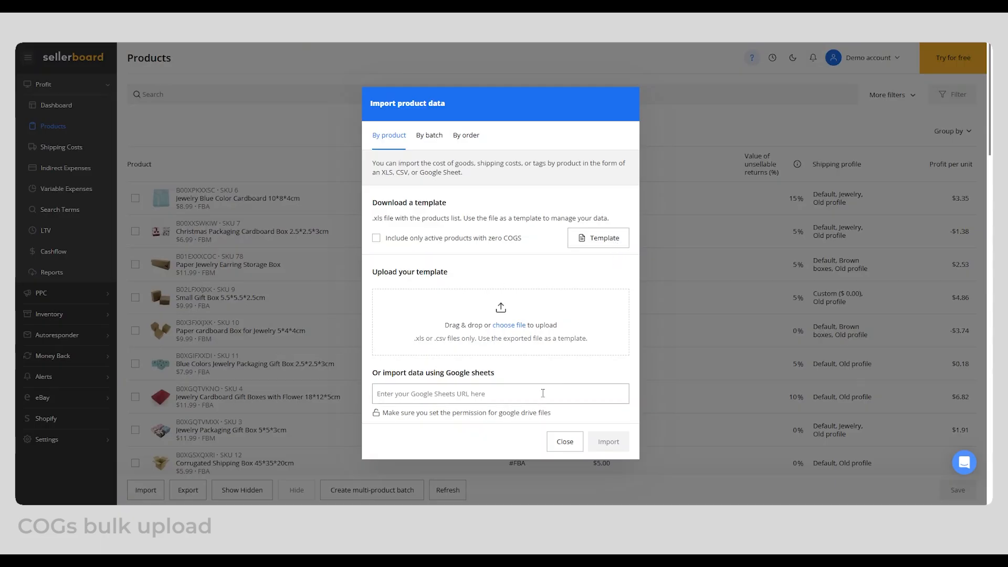
click(376, 238)
click(495, 240)
click(499, 393)
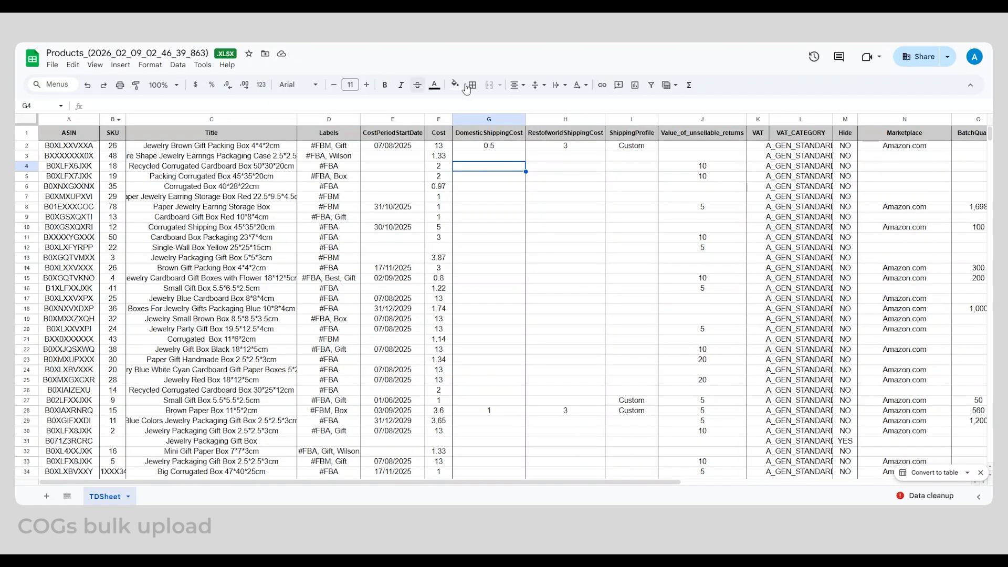
Step: In Google Sheets, review the ASIN, SKU, Title and Labels columns of the exported products template
click(514, 239)
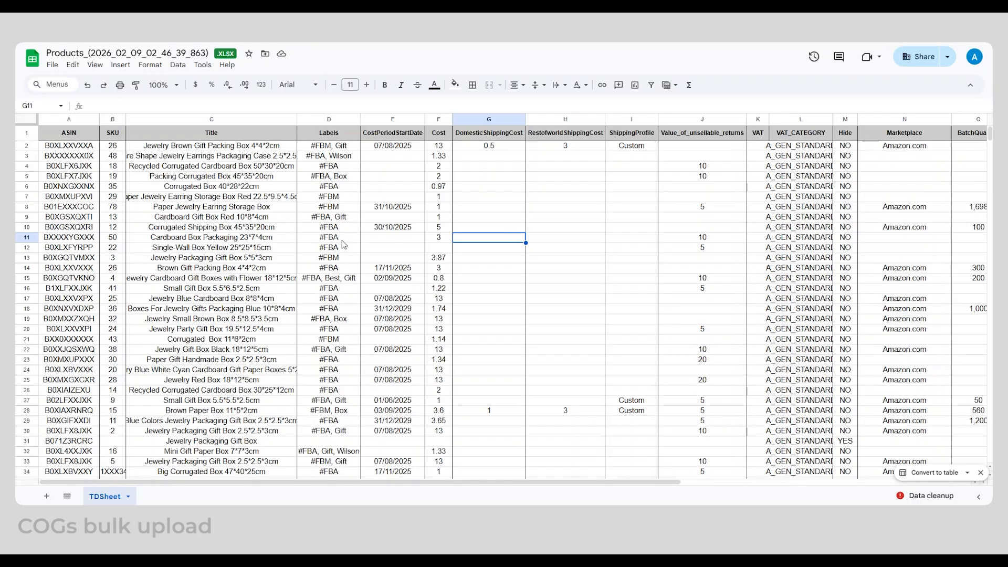
click(68, 119)
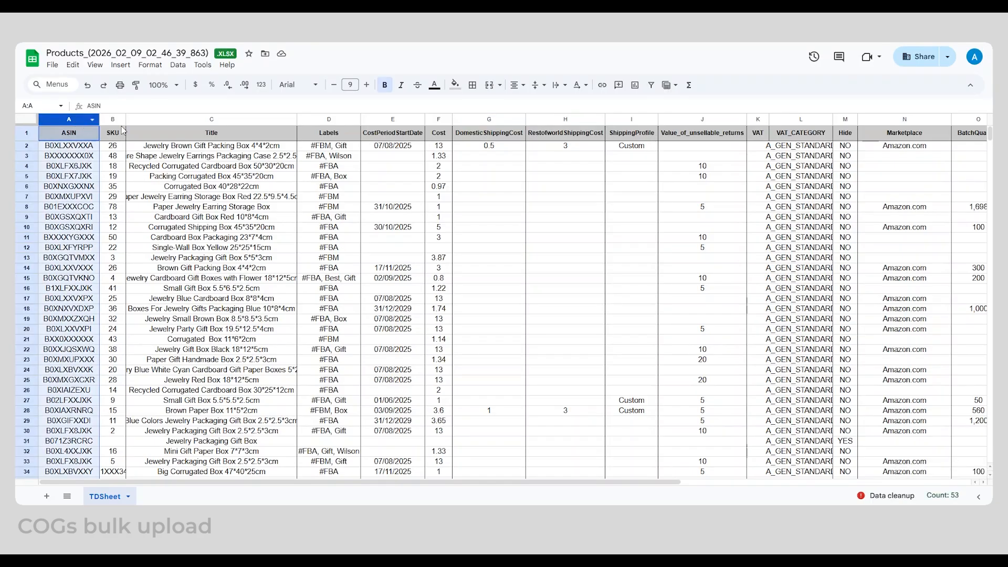
click(114, 120)
click(209, 118)
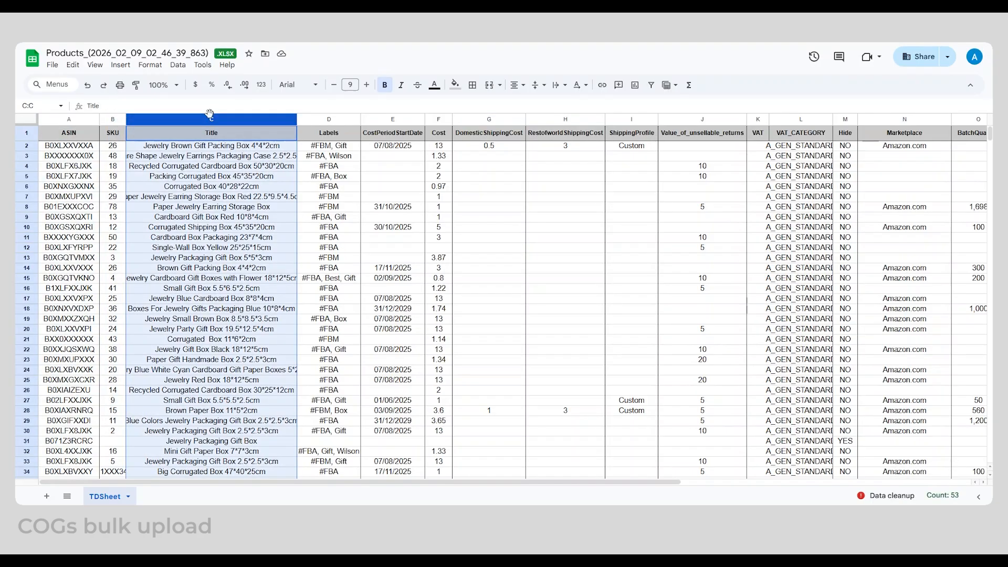
click(325, 119)
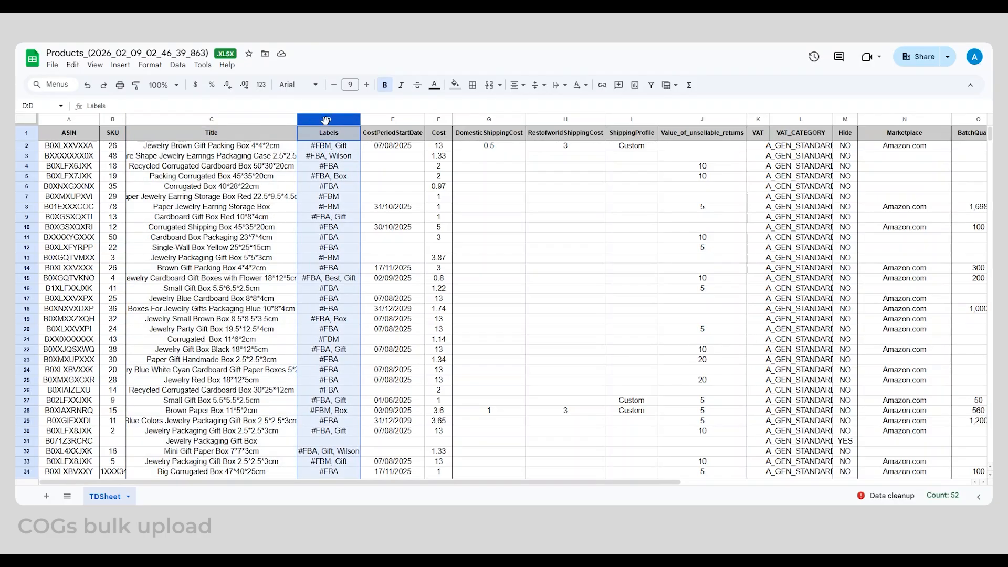
Step: Highlight the CostPeriodStartDate and Cost columns with a light yellow fill
click(390, 117)
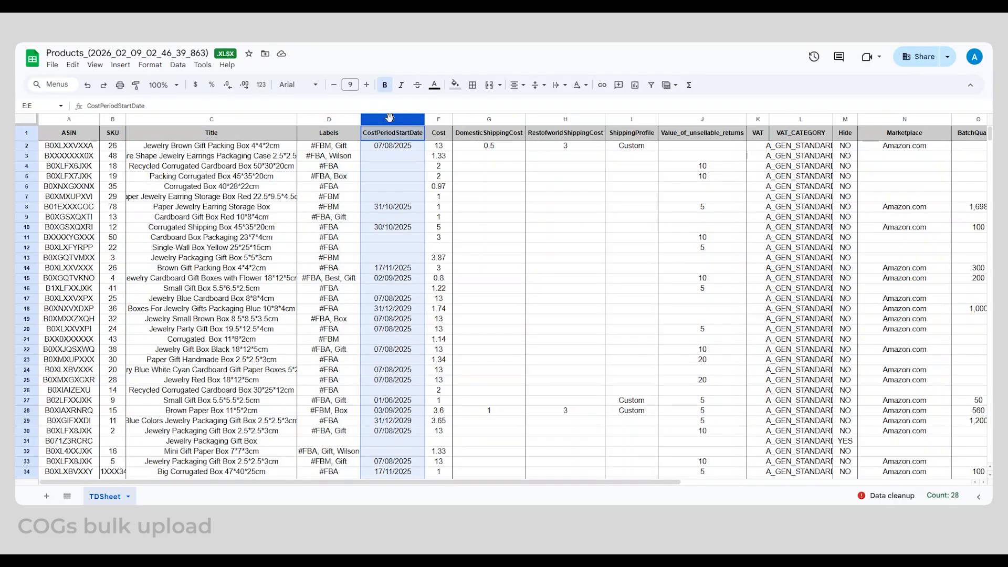
click(455, 84)
click(494, 143)
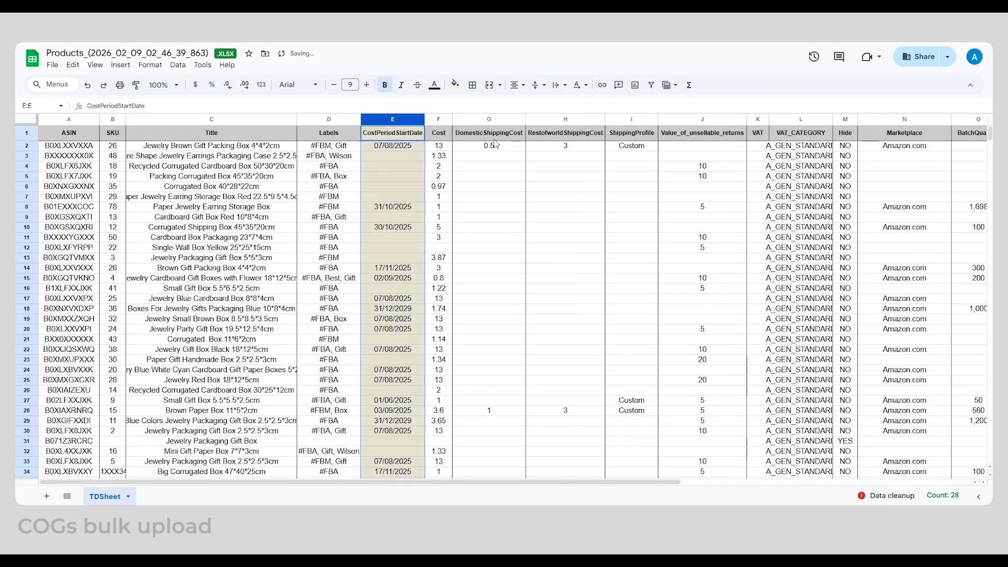
click(396, 168)
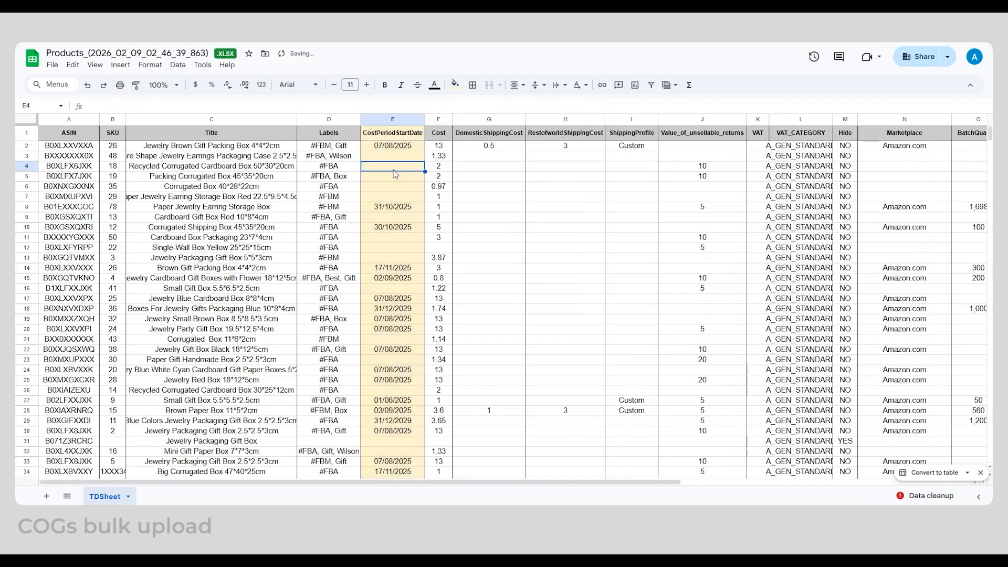
click(434, 118)
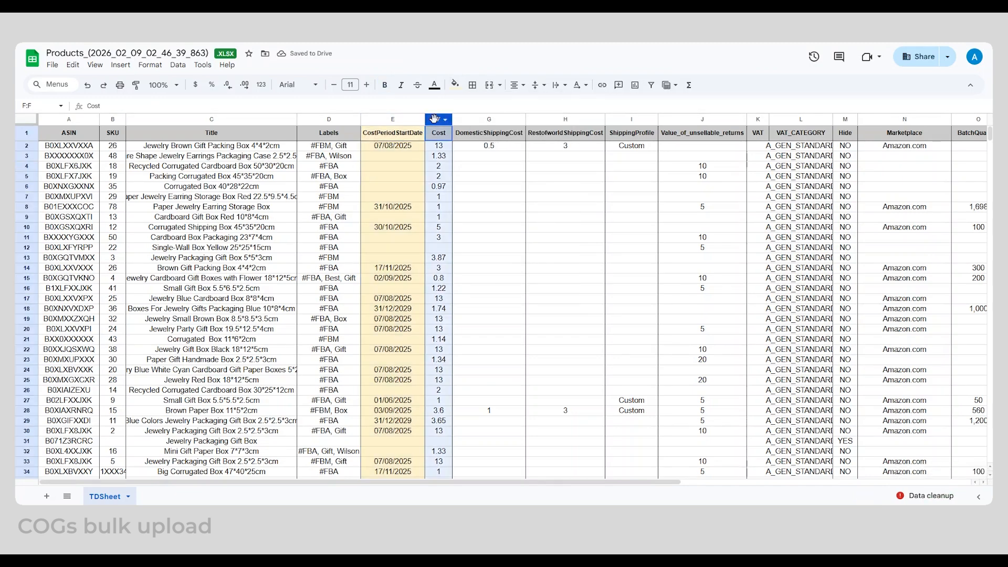
click(455, 84)
click(493, 147)
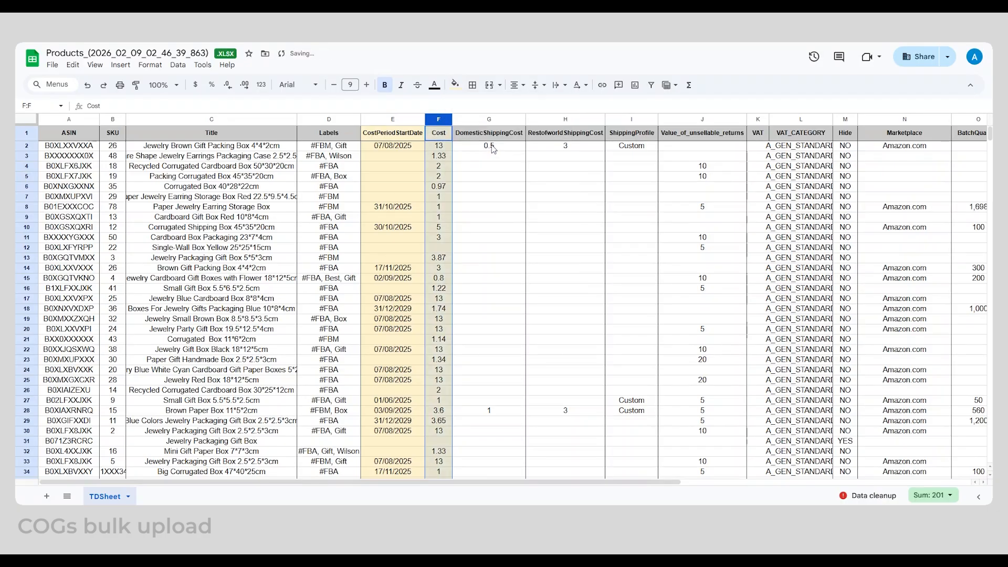
click(444, 188)
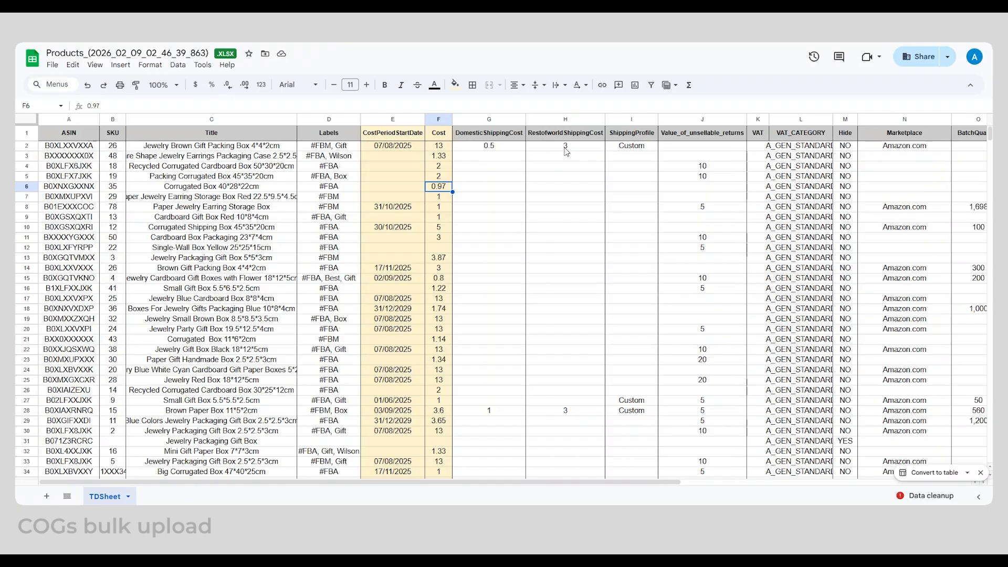
Step: Review the DomesticShippingCost, RestofworldShippingCost, ShippingProfile and Value_of_unsellable_returns columns
drag(489, 120, 551, 120)
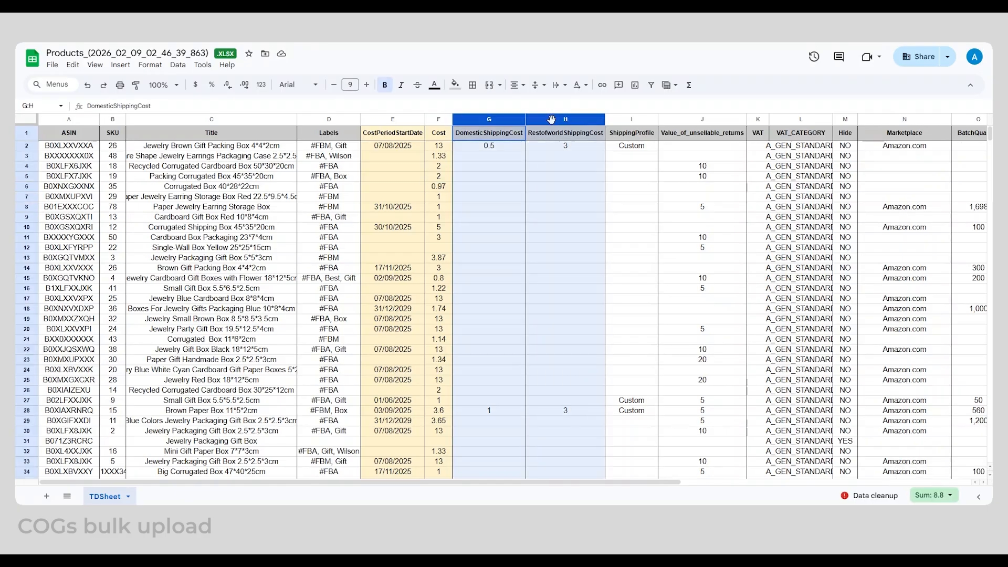
click(549, 170)
click(644, 147)
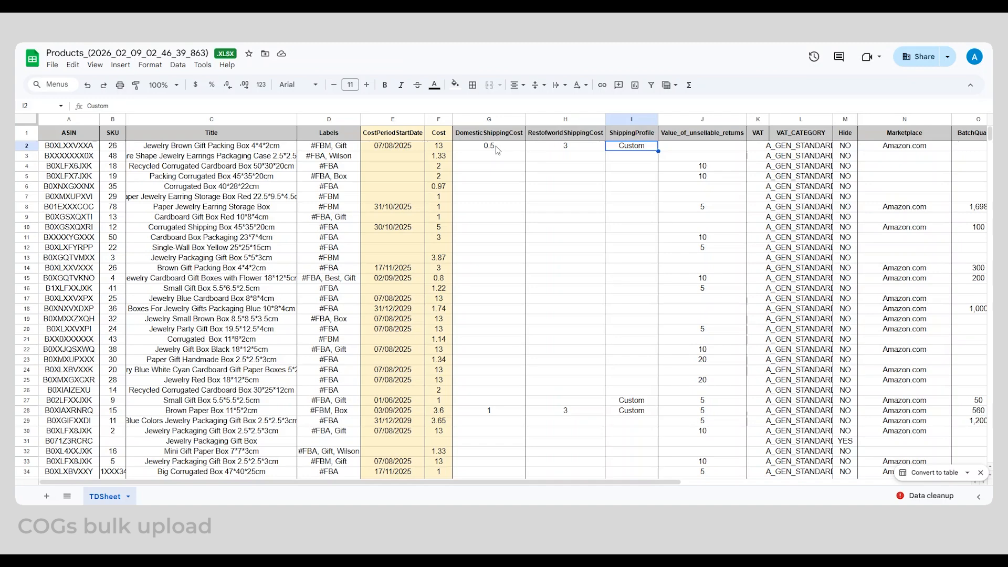
click(707, 140)
click(729, 151)
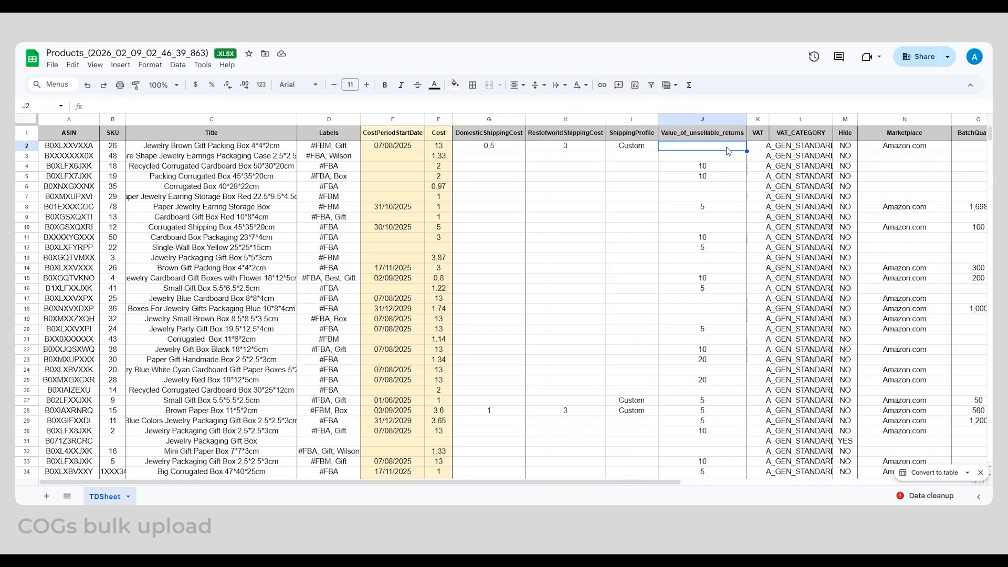
Step: Highlight the BatchQuantity and Marketplace columns with the same light yellow fill
scroll(494, 167, right, 3)
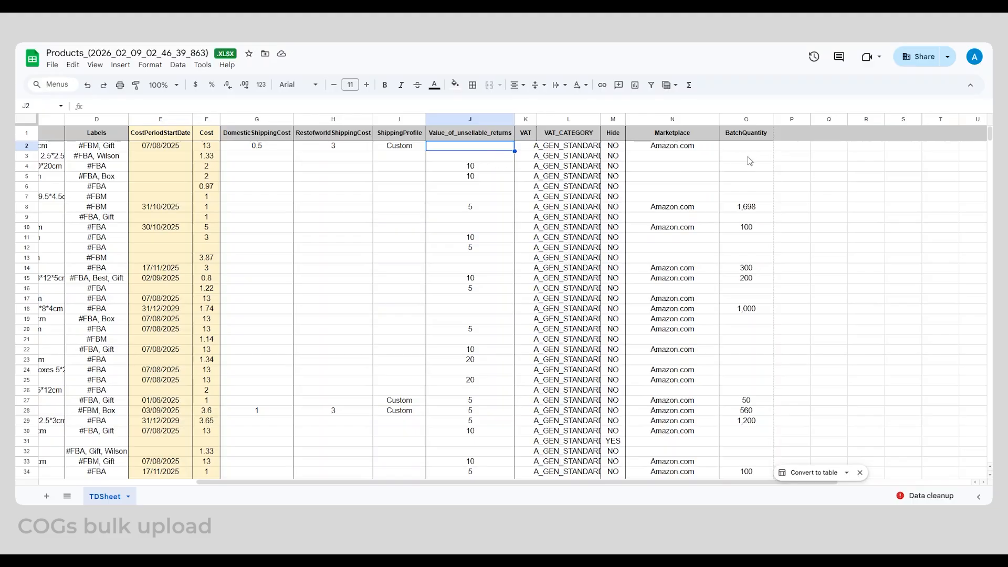
click(738, 120)
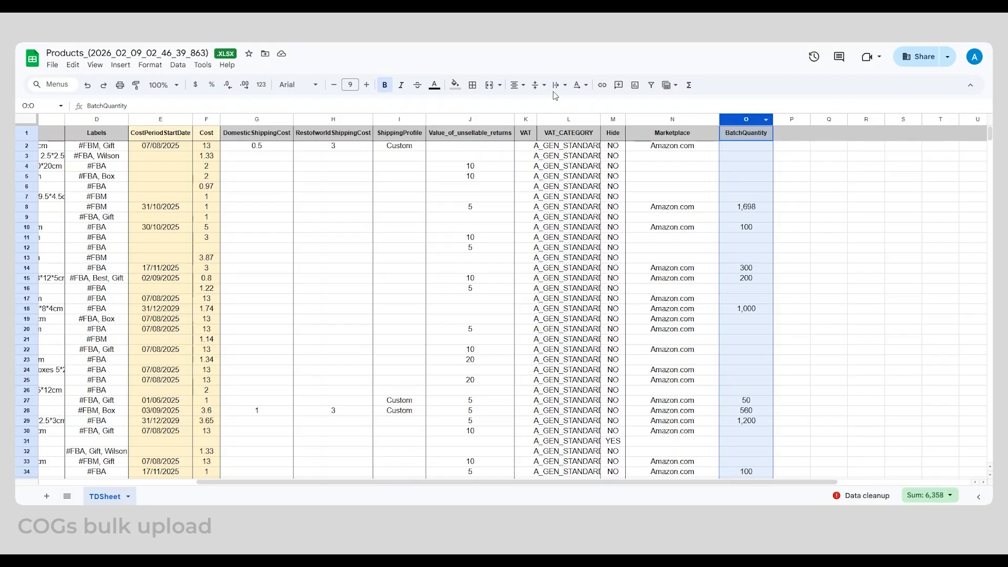
click(455, 85)
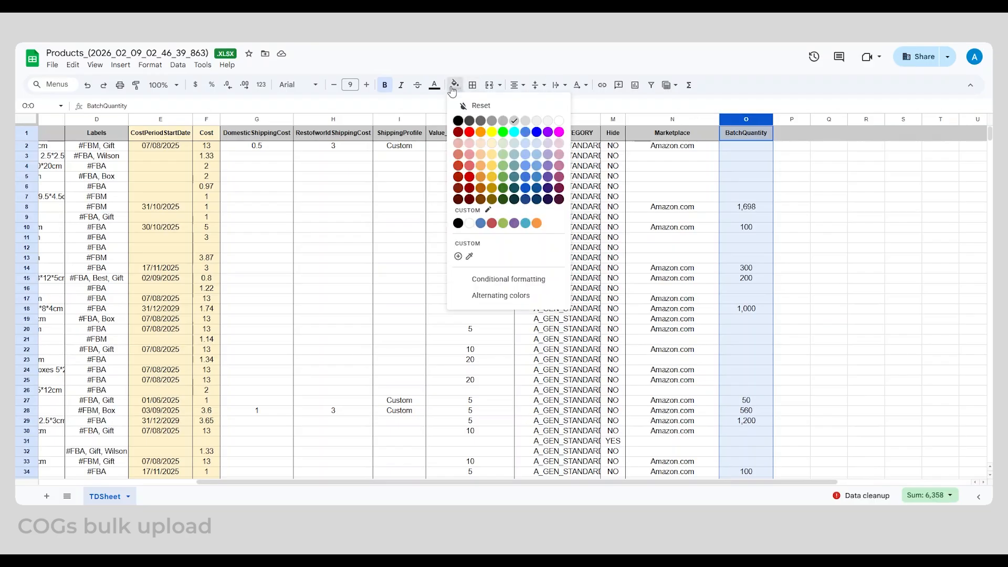
click(497, 145)
click(658, 117)
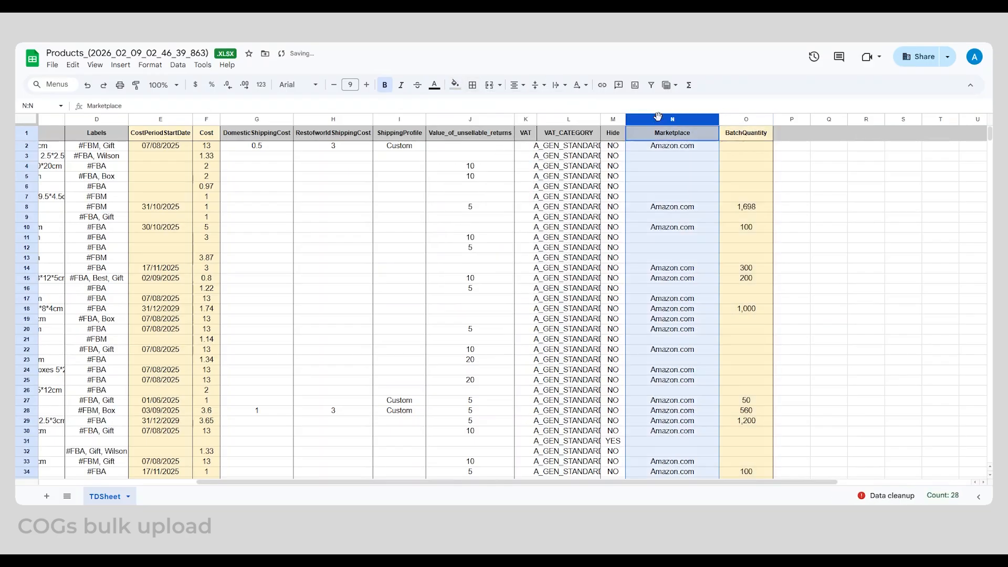
click(455, 85)
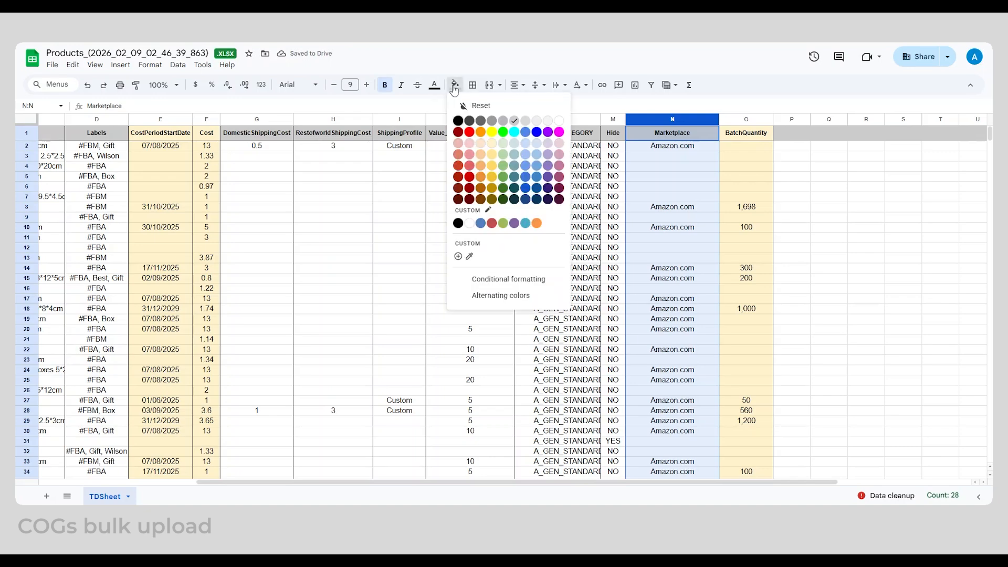
click(494, 146)
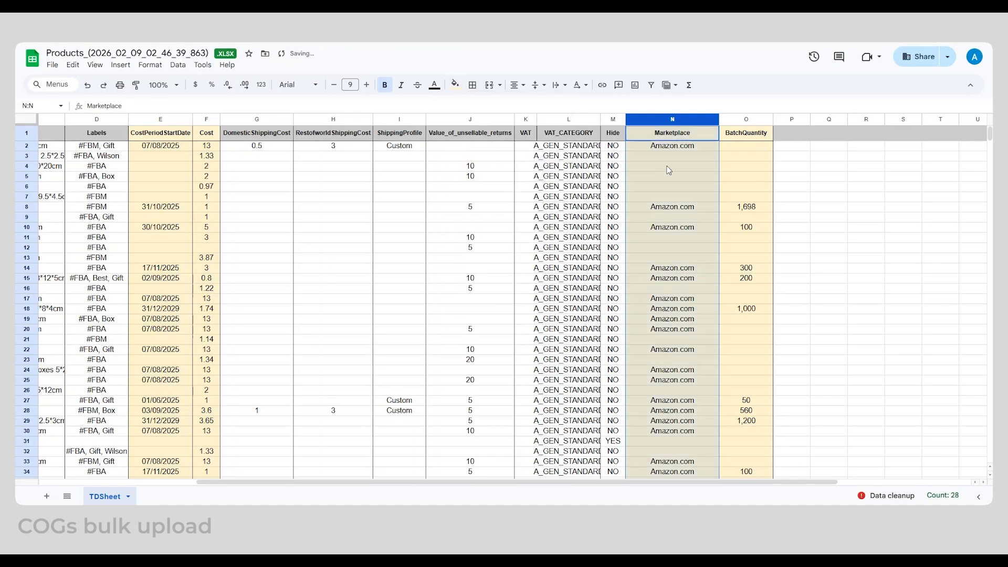
click(784, 284)
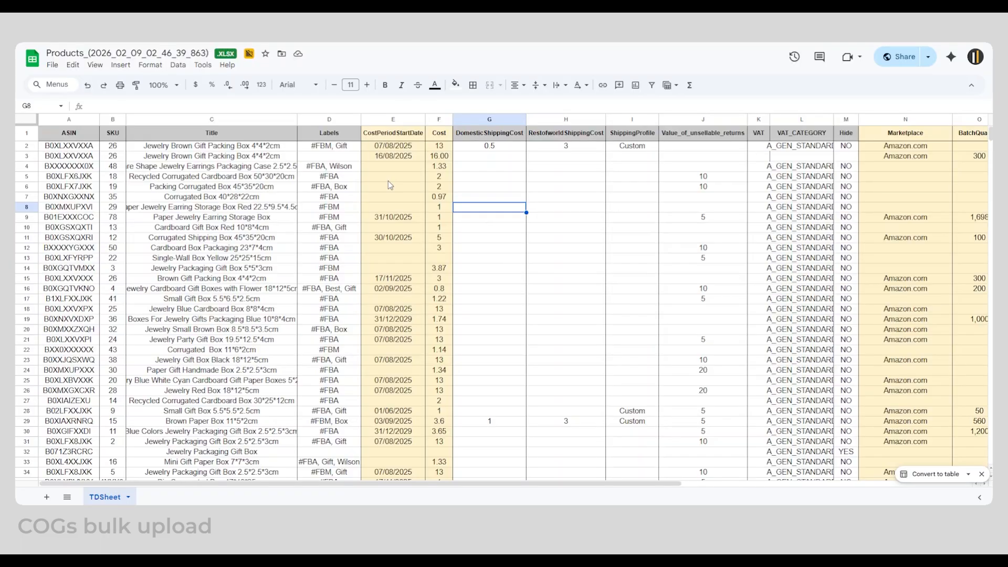
Step: Check which number format is applied to the CostPeriodStartDate column without changing it
click(389, 125)
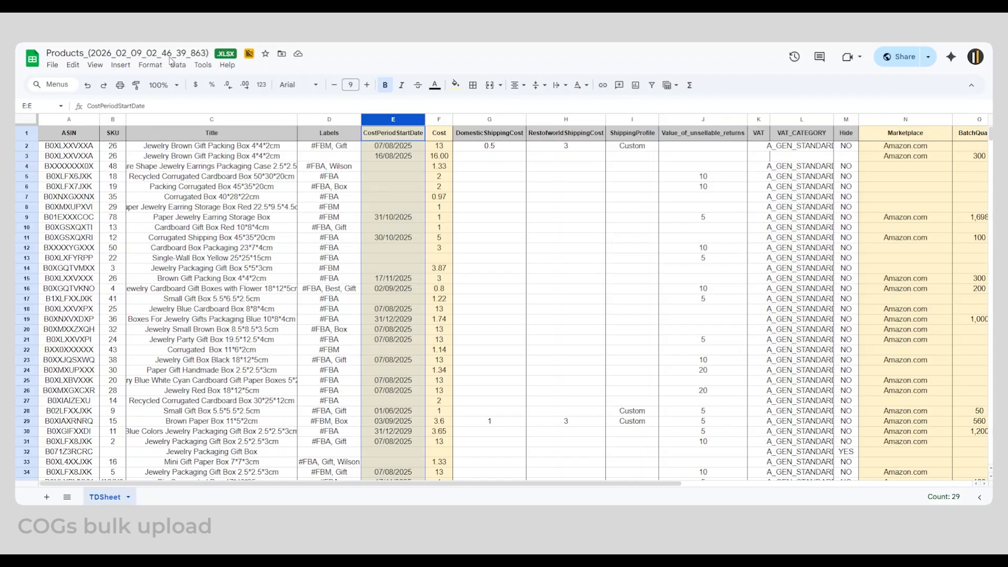
click(151, 65)
mouse_move(166, 107)
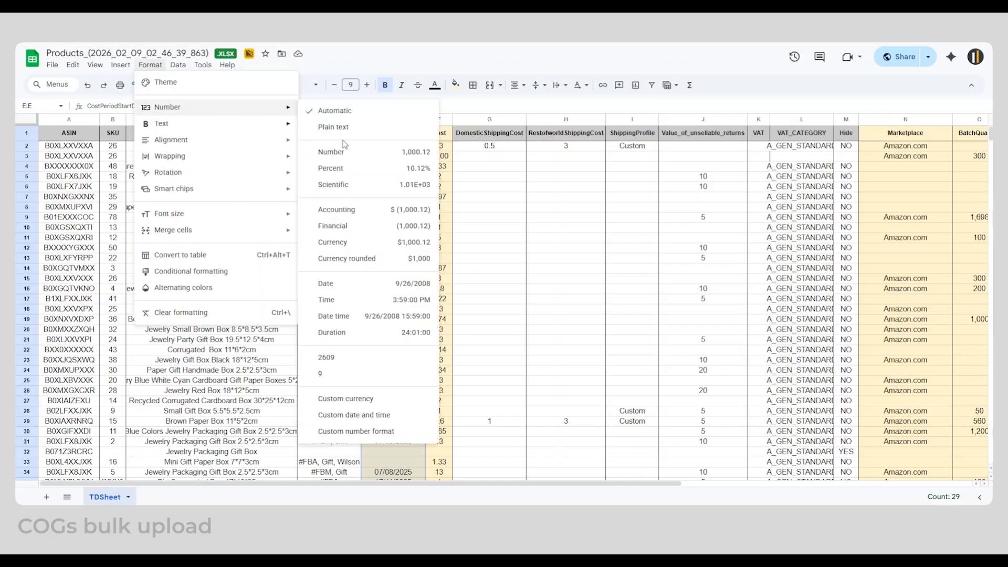
click(556, 229)
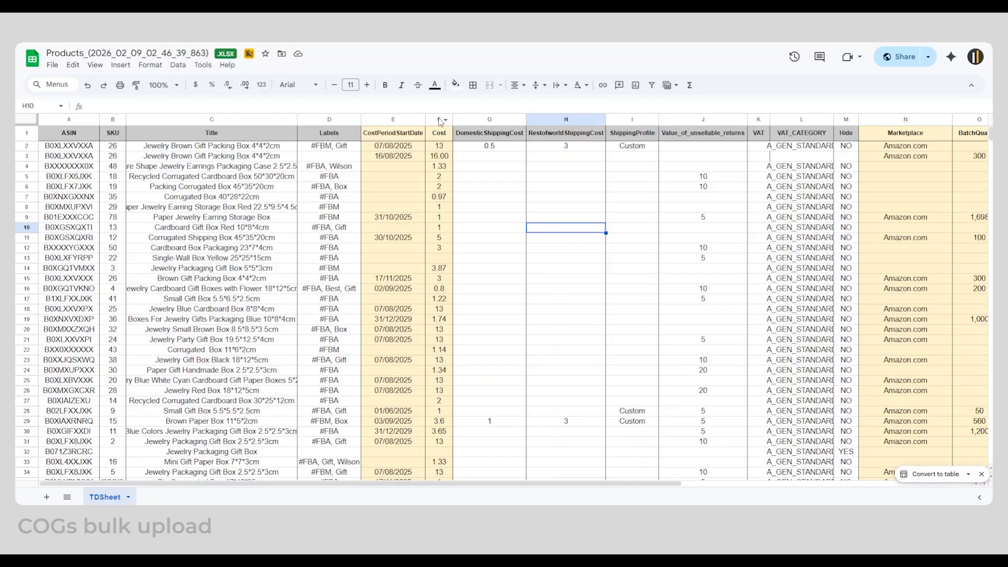
Step: Review the Cost and DomesticShippingCost columns and check the number format applied to the BatchQuantity column
click(439, 120)
click(489, 119)
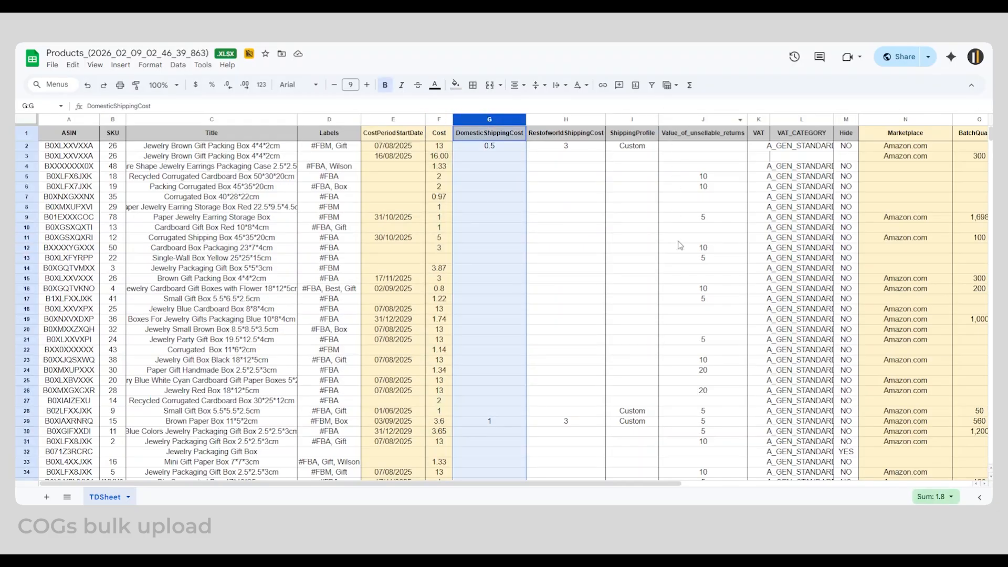
scroll(735, 244, right, 5)
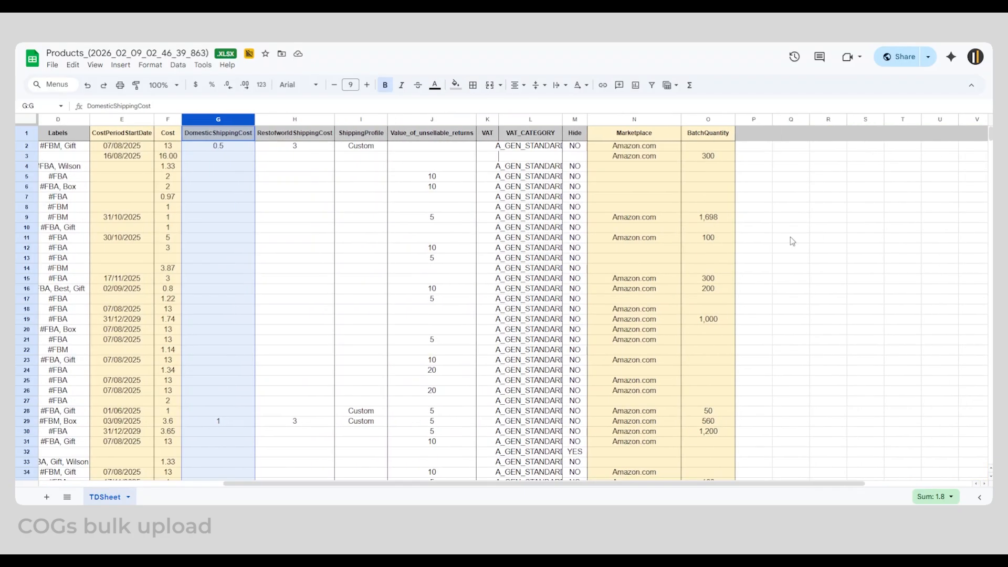
click(707, 119)
scroll(740, 491, left, 5)
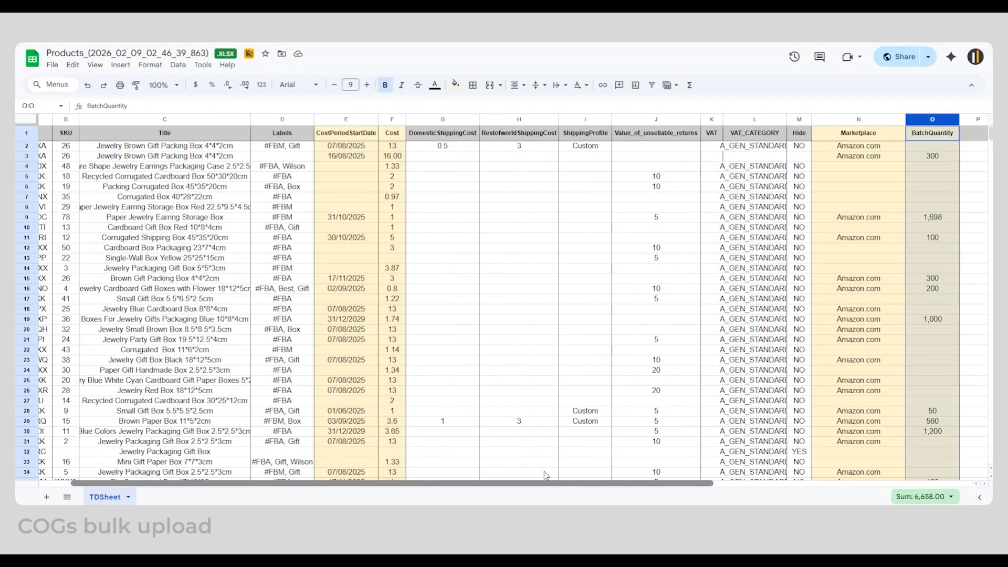
click(151, 65)
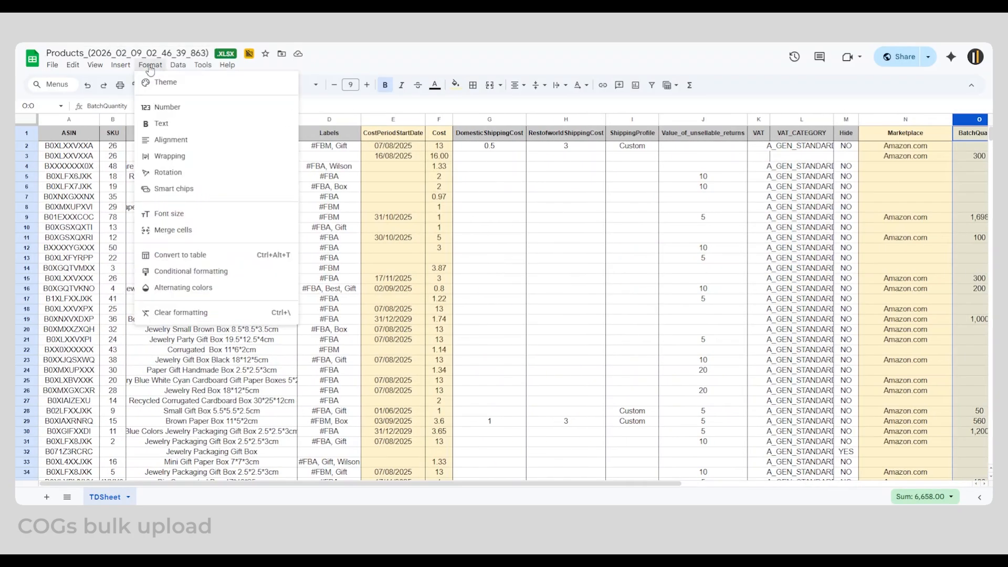
mouse_move(210, 107)
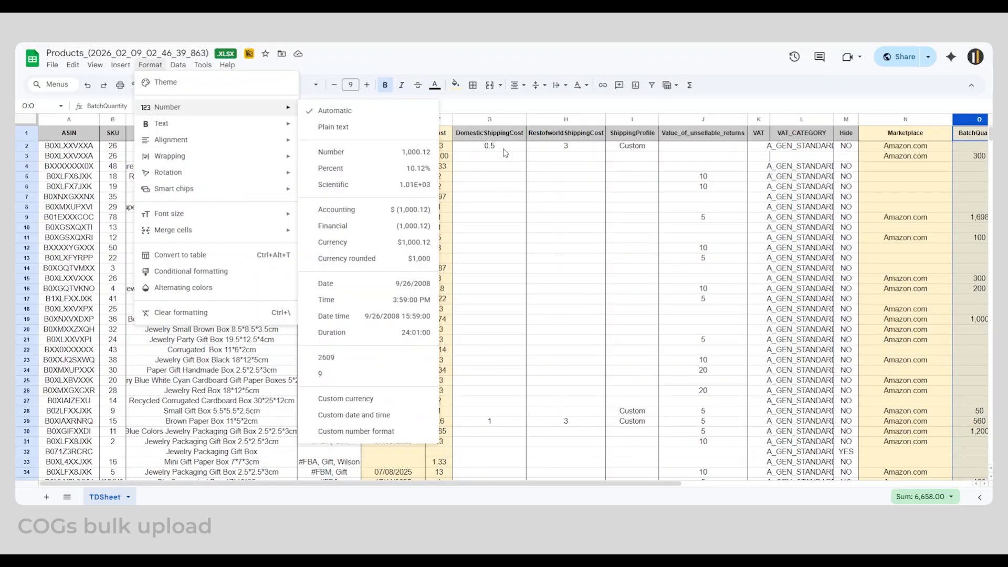
click(569, 235)
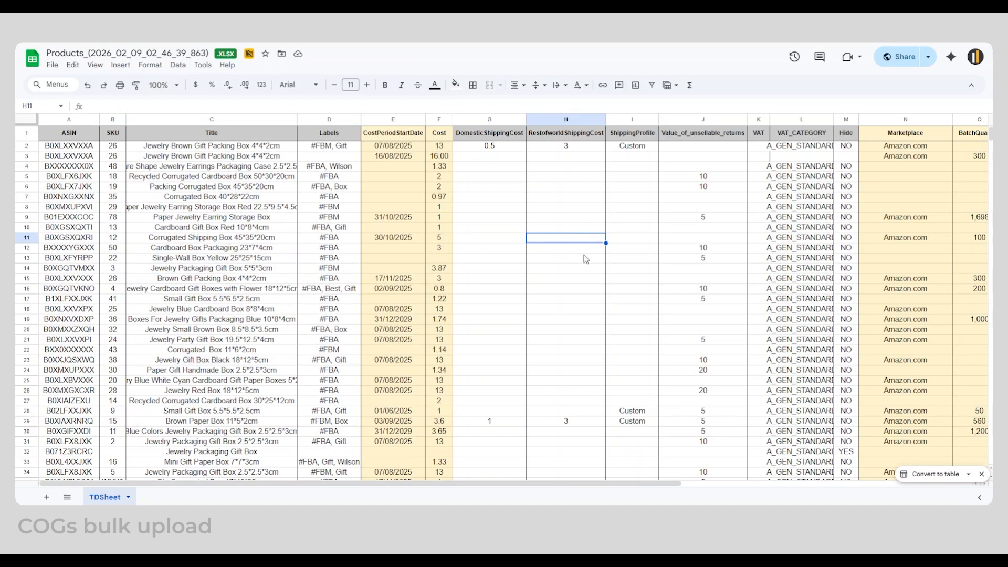
click(445, 197)
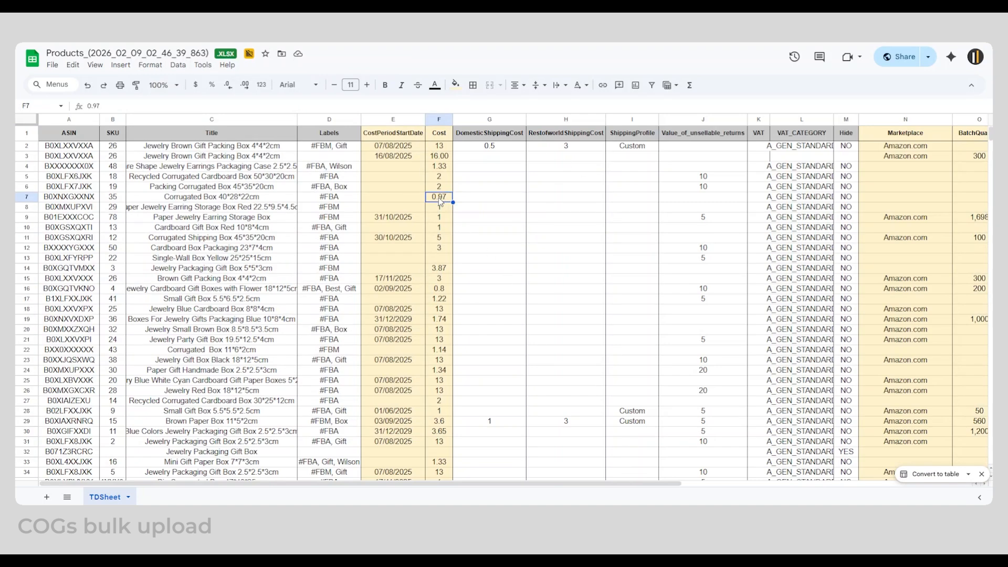
Step: Review the Cost and CostPeriodStartDate columns, including the first product's start date and cost
click(442, 270)
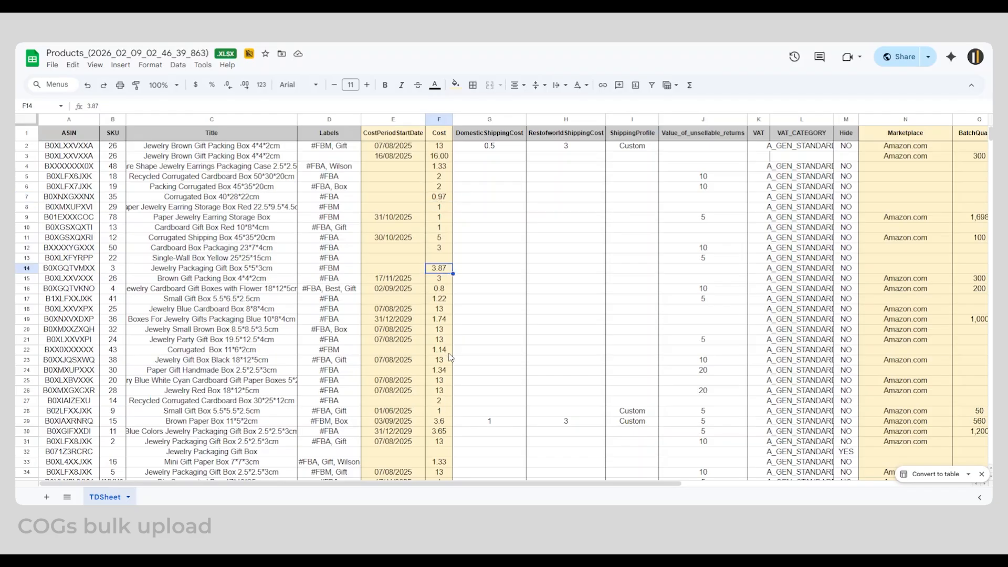
click(513, 244)
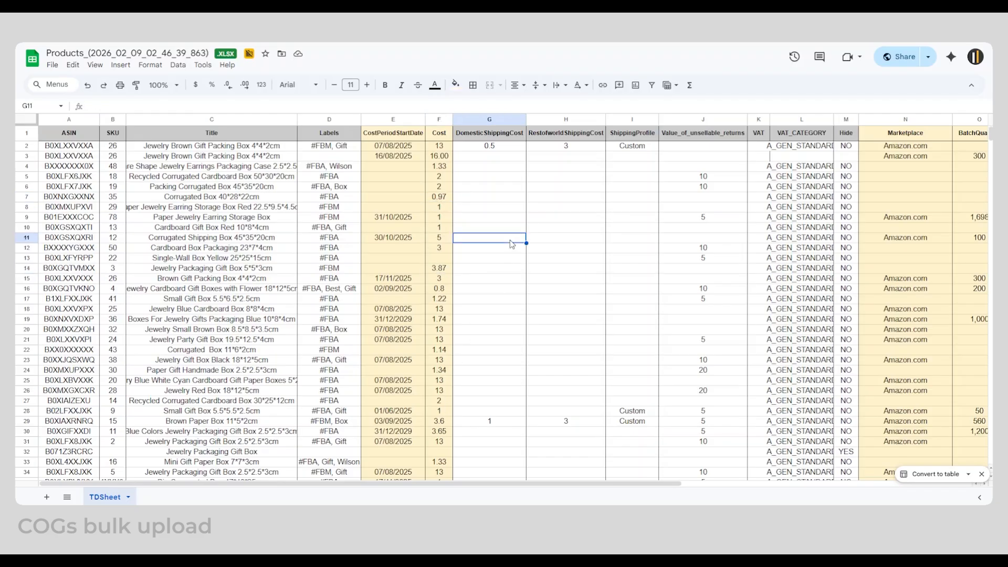
click(393, 119)
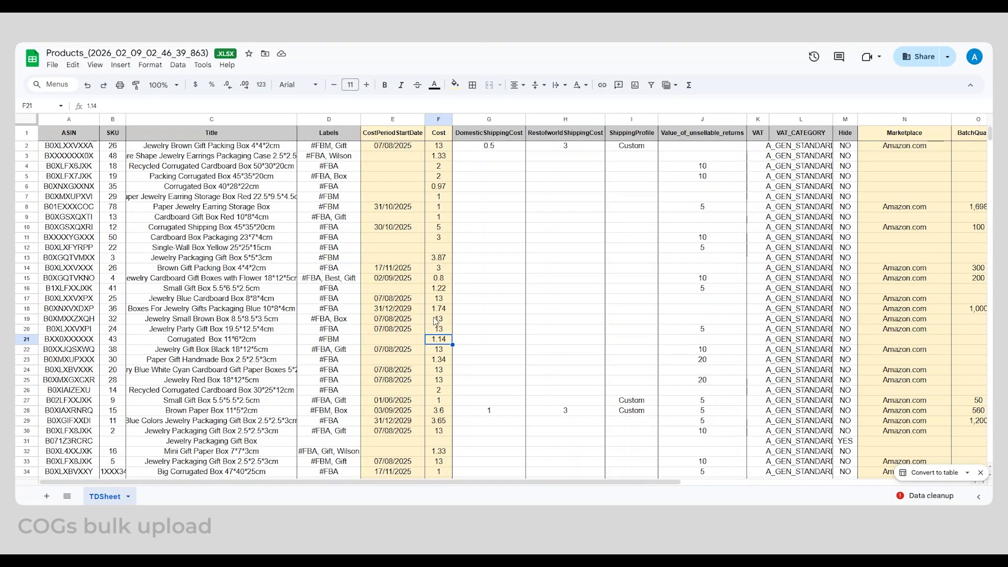
click(405, 167)
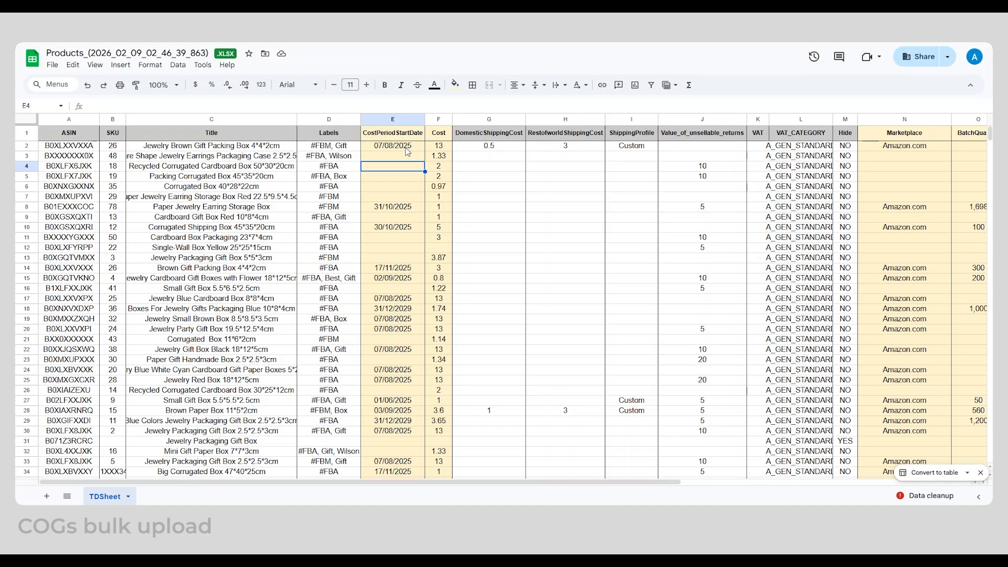
click(367, 147)
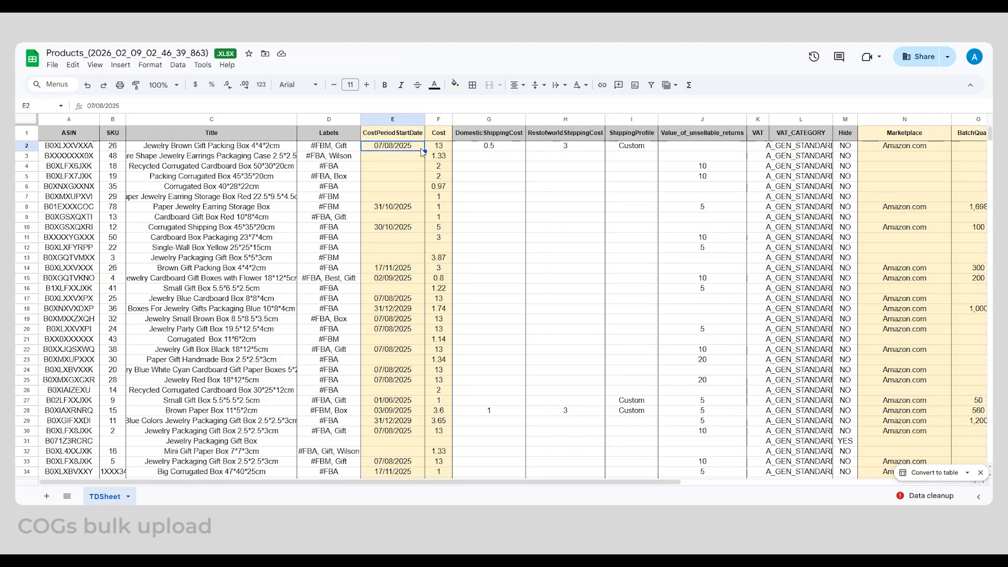
click(444, 151)
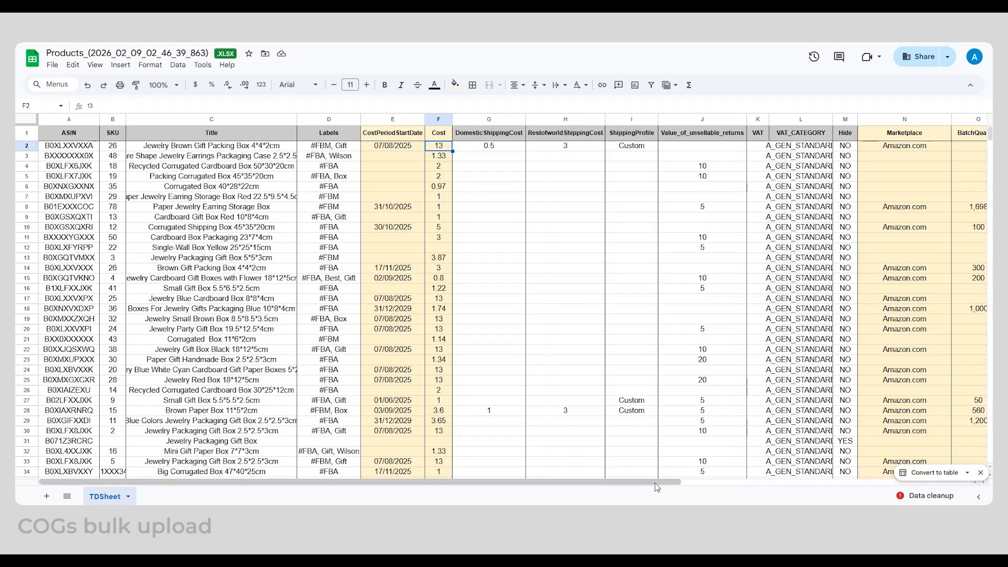
Step: Examine the BatchQuantity and Marketplace columns, comparing the empty and filled batch quantity cells
drag(656, 482, 741, 482)
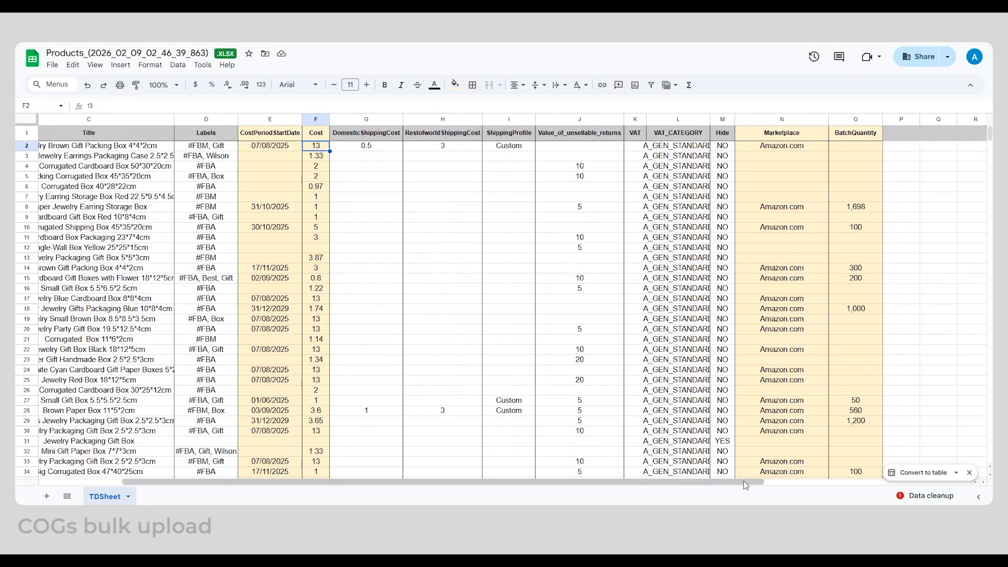
click(865, 209)
click(869, 229)
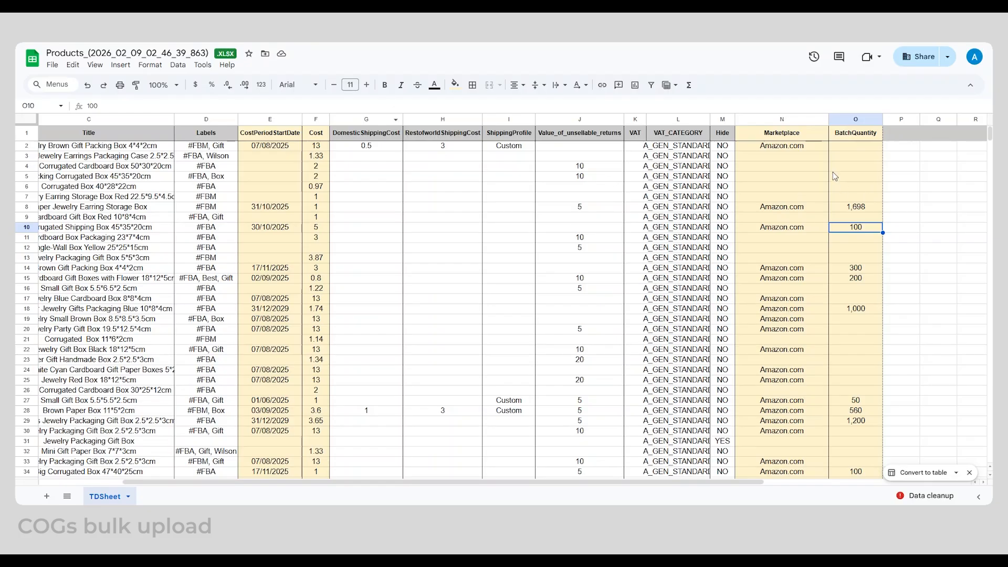
drag(865, 150, 863, 190)
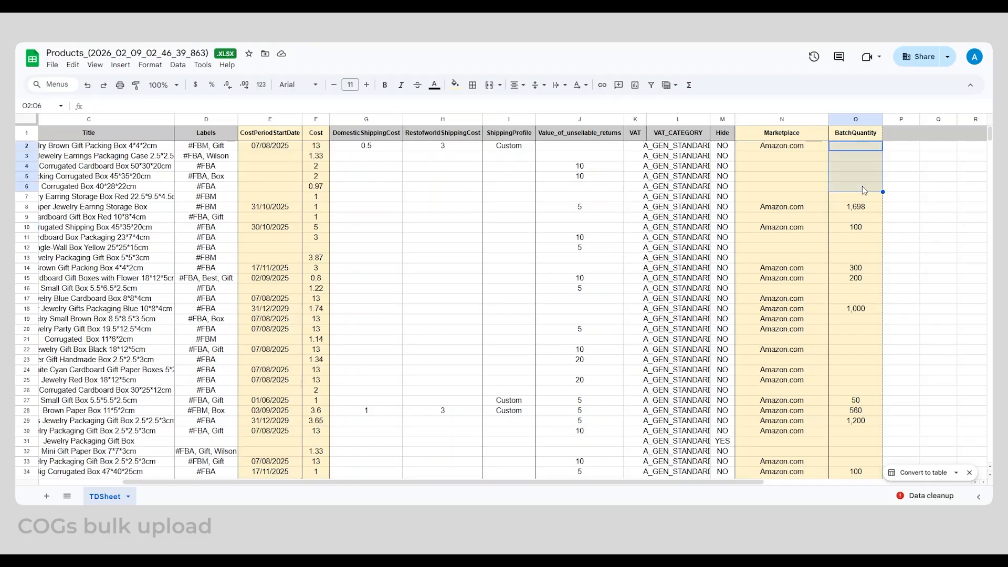
click(851, 210)
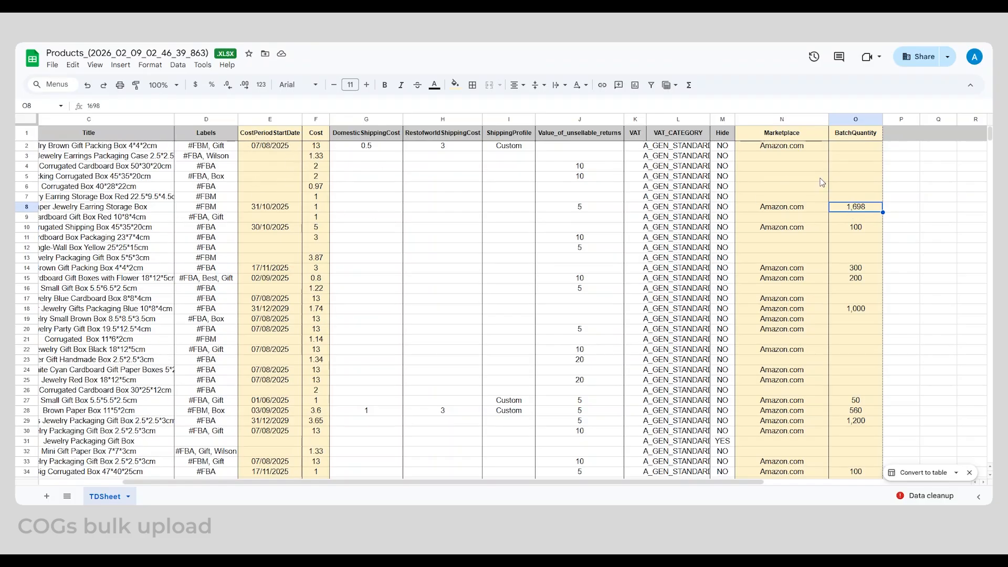
click(788, 209)
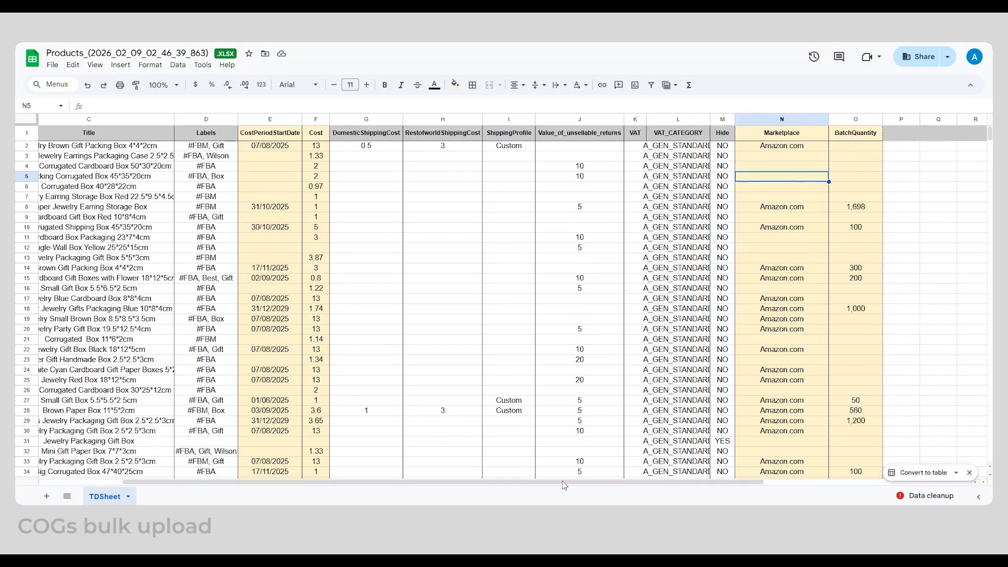
Step: Insert an empty row directly below the first product, the Jewelry Brown Gift Packing Box 4*4*2cm
drag(567, 482, 449, 483)
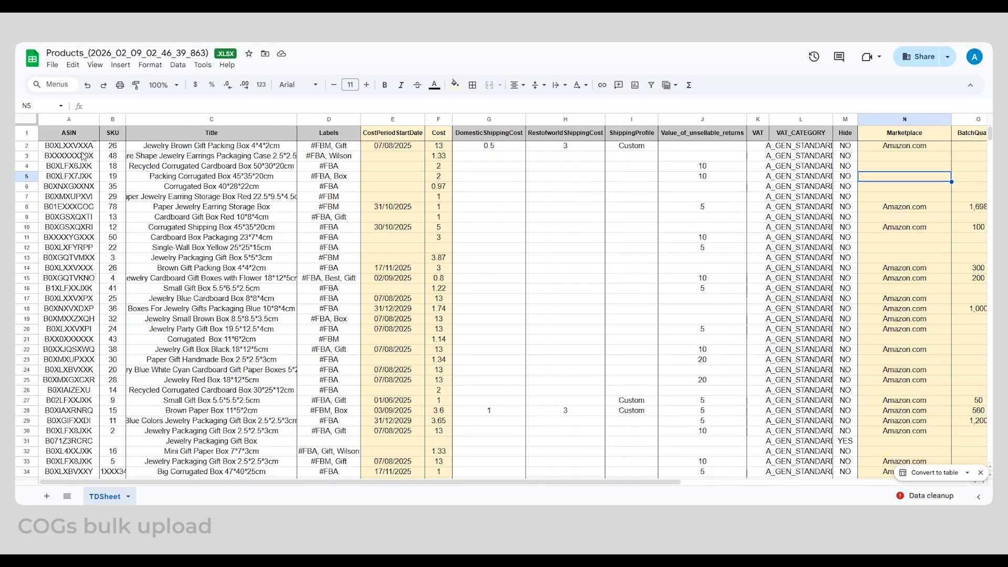
right_click(27, 156)
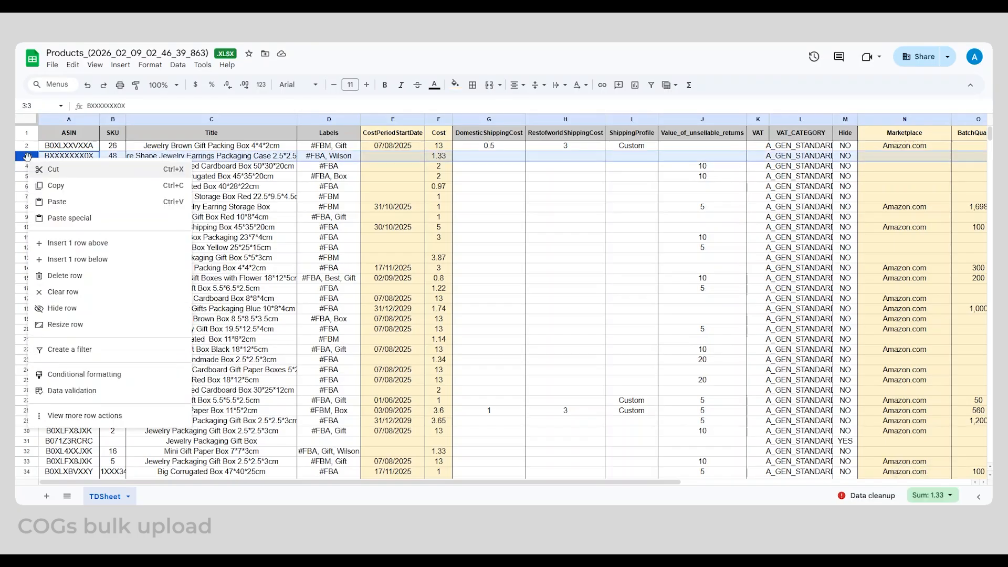
click(97, 243)
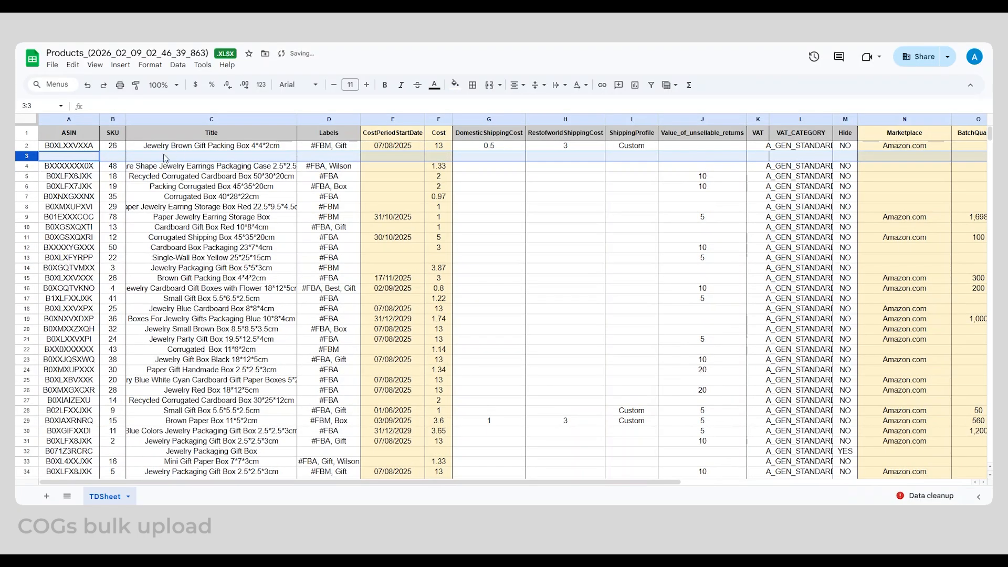
Step: Copy the first product's ASIN, SKU and title from row 2 into the new row 3
drag(81, 148, 111, 149)
key(ctrl+c)
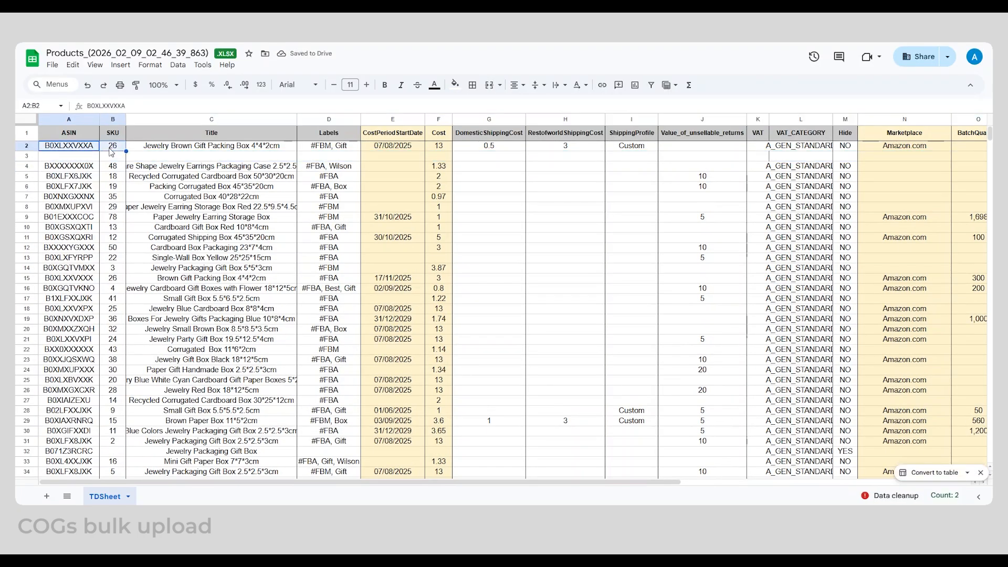
click(81, 155)
key(ctrl+v)
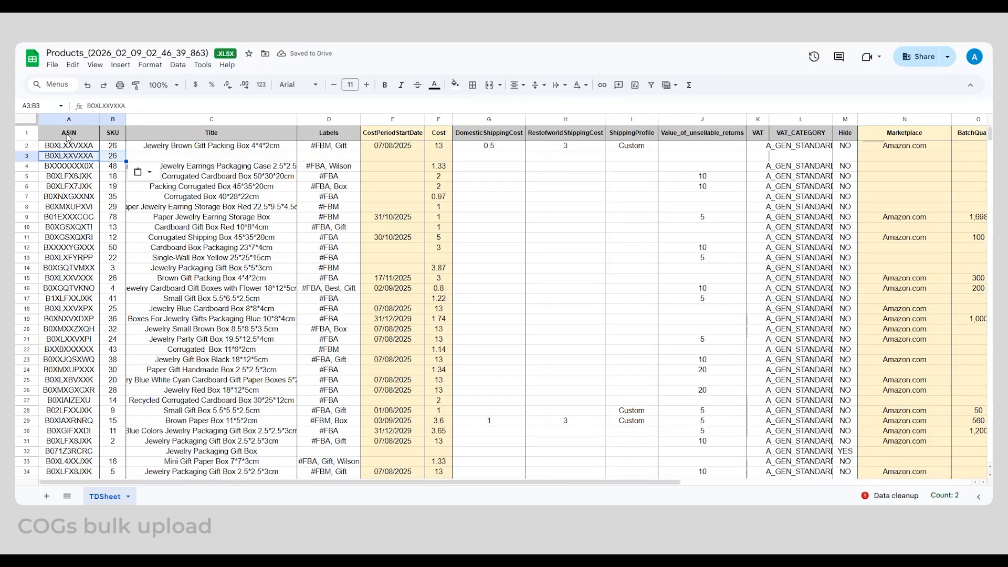
click(168, 144)
key(ctrl+c)
click(195, 155)
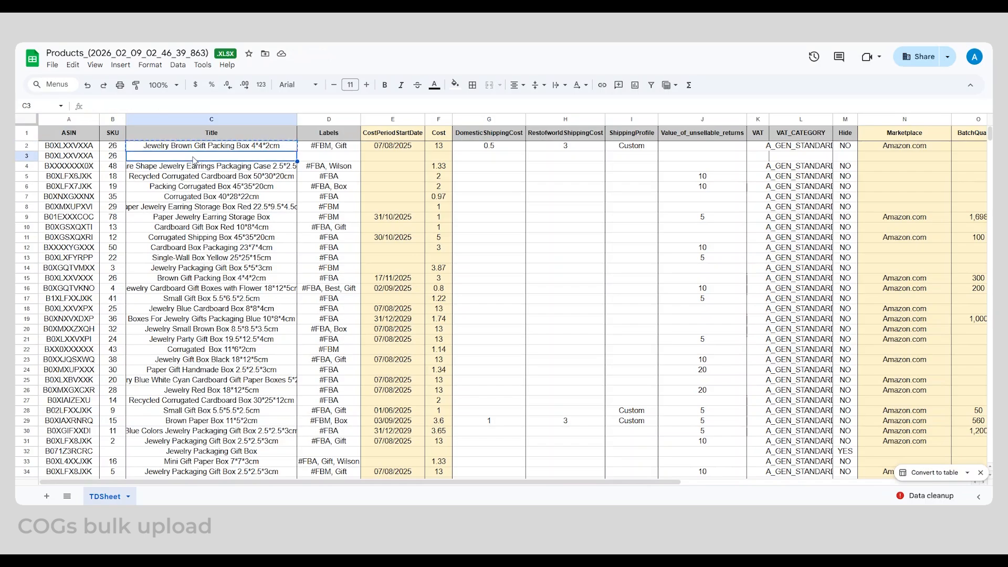
key(ctrl+v)
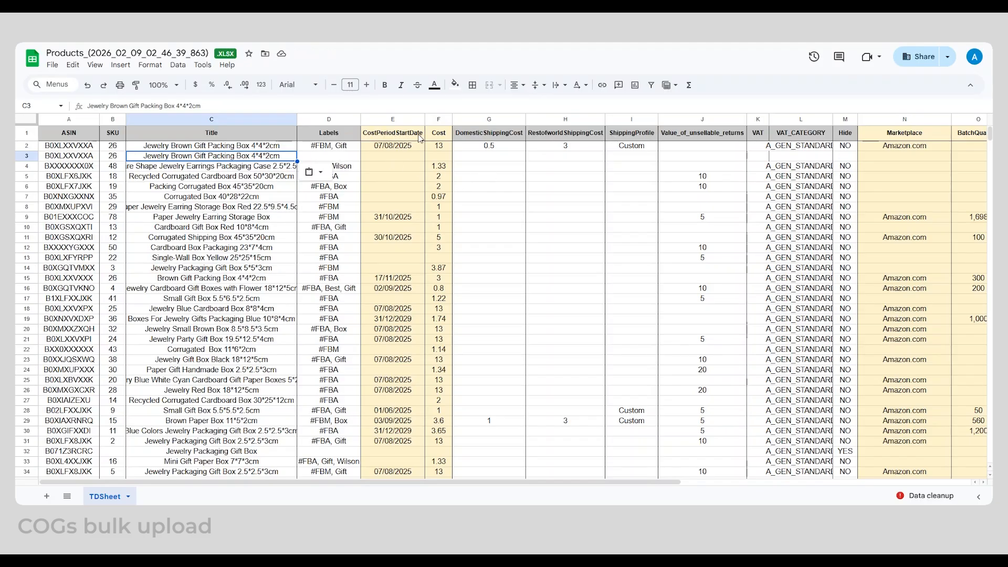
Step: Copy the CostPeriodStartDate from row 2 into row 3 and change the new date to 16/08/2025
click(402, 148)
click(392, 158)
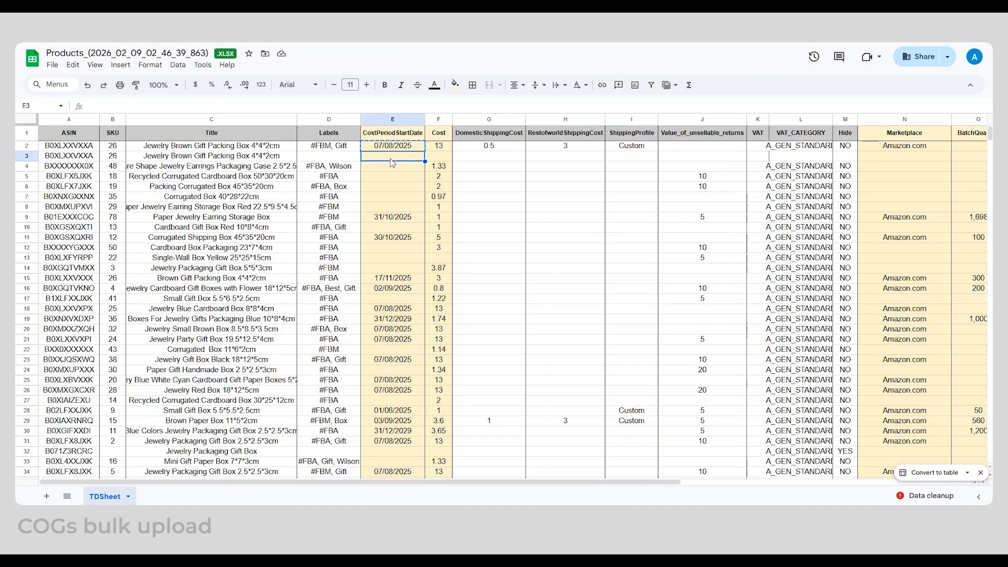
key(ctrl+v)
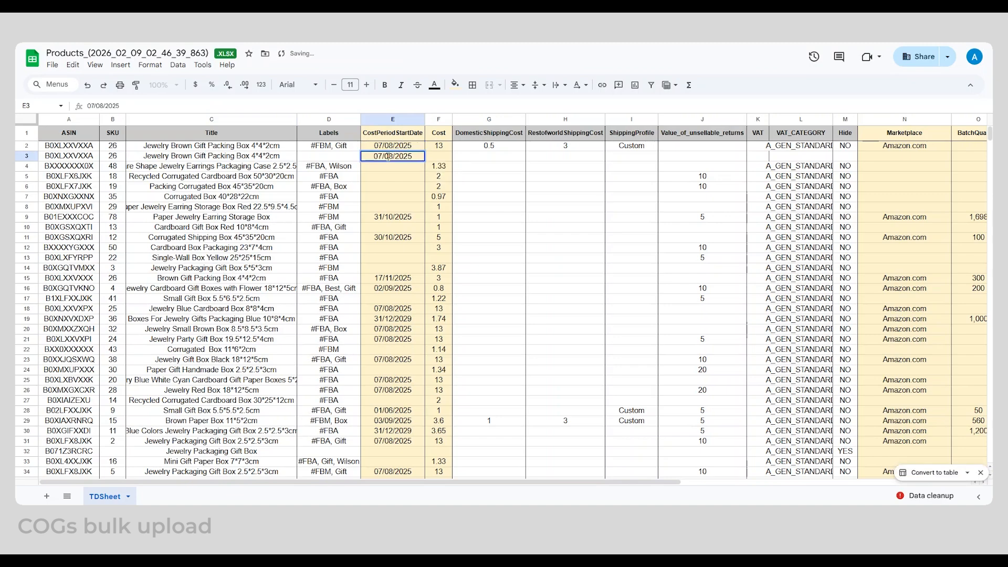
key(Left)
key(Left)
key(Left)
key(shift+Left)
key(shift+Left)
text(16)
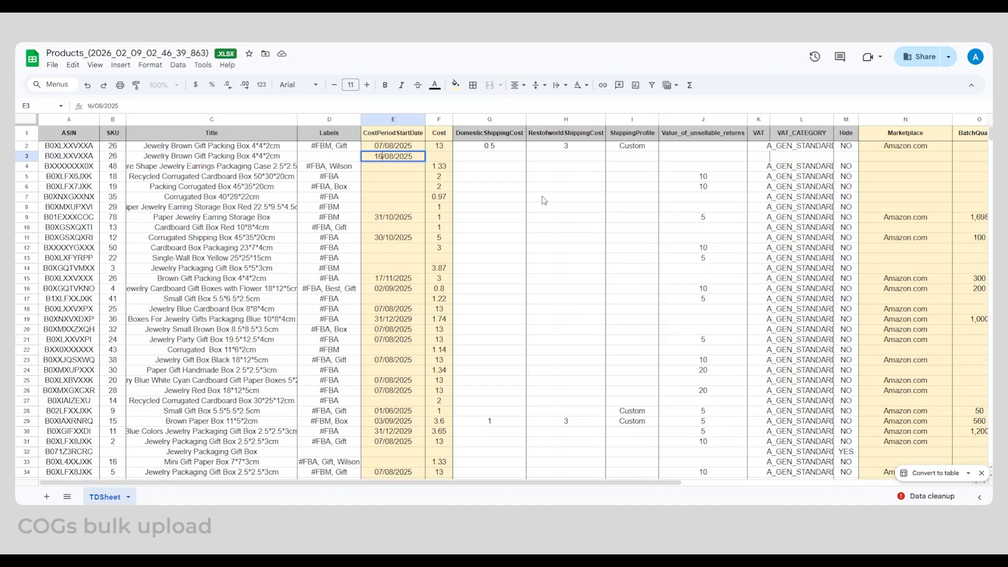
Step: Enter a Cost of 16 in row 3 and copy the Amazon.com marketplace from row 2 into it
click(443, 160)
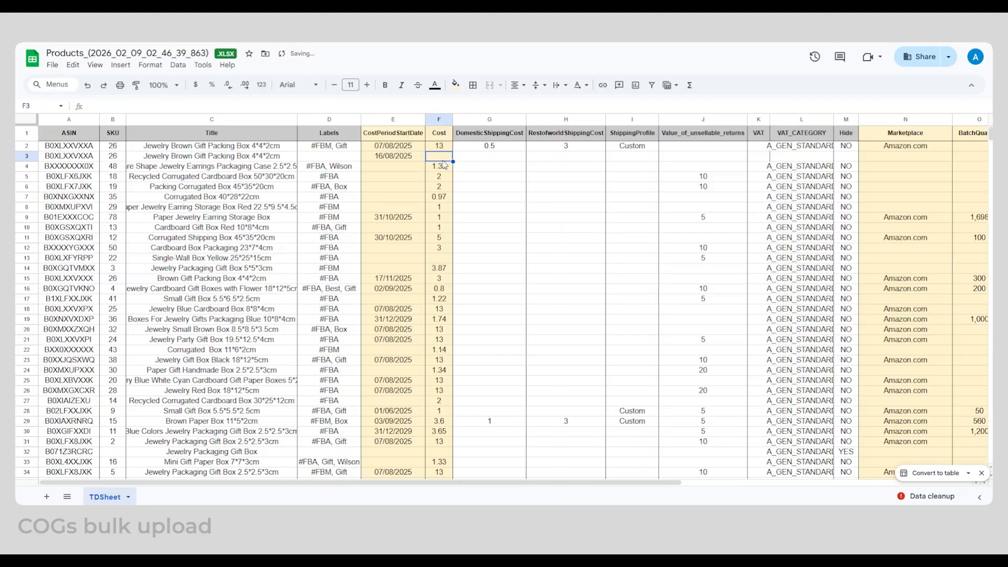
text(16)
click(486, 167)
click(902, 150)
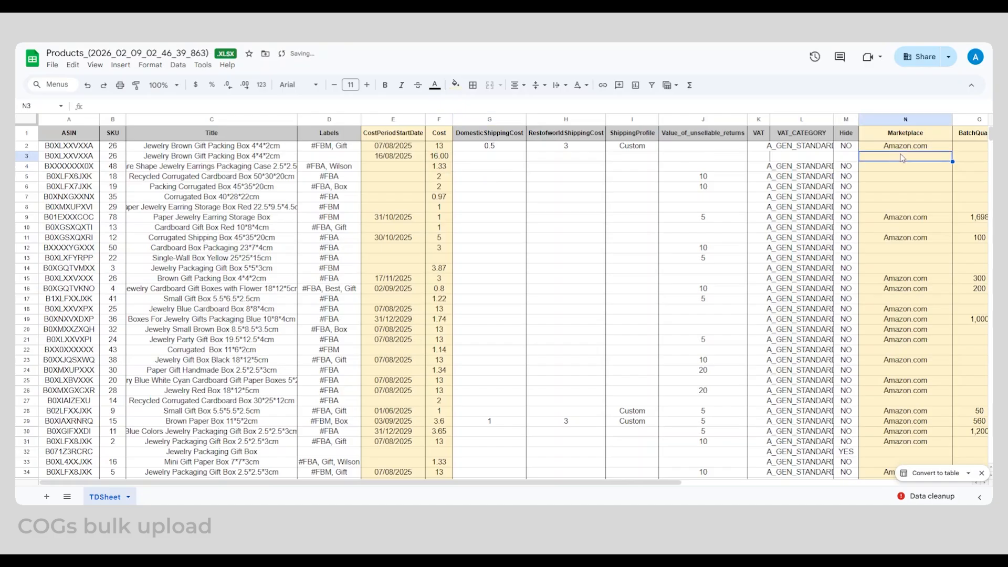
key(ctrl+c)
click(908, 157)
key(ctrl+v)
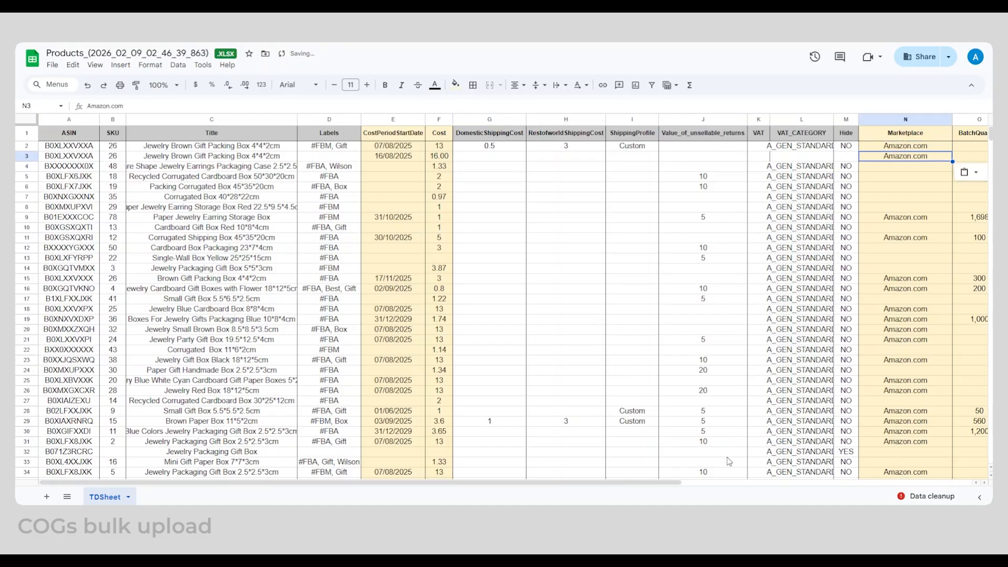
Step: Set the BatchQuantity in row 3 to 300
drag(680, 487, 780, 487)
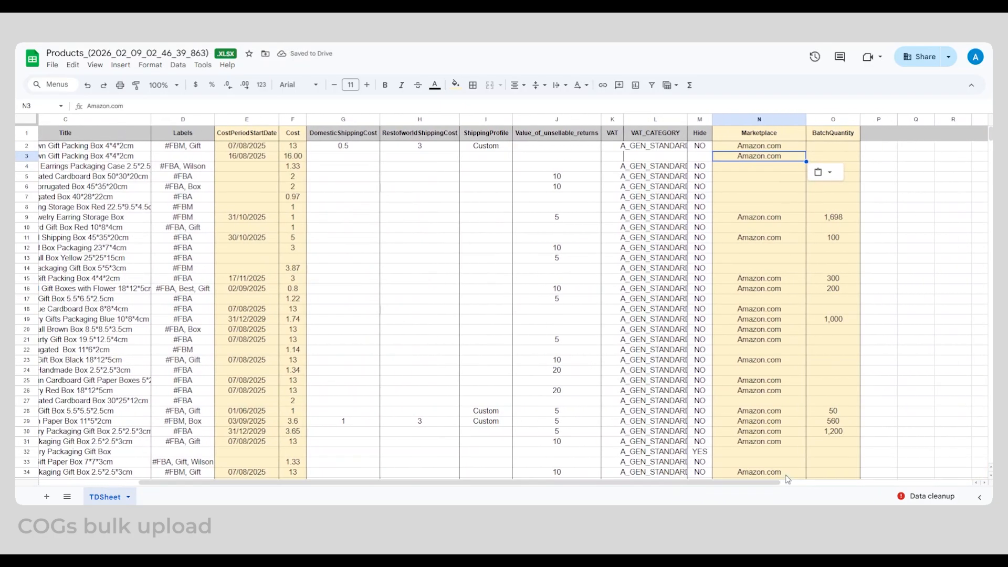
click(829, 152)
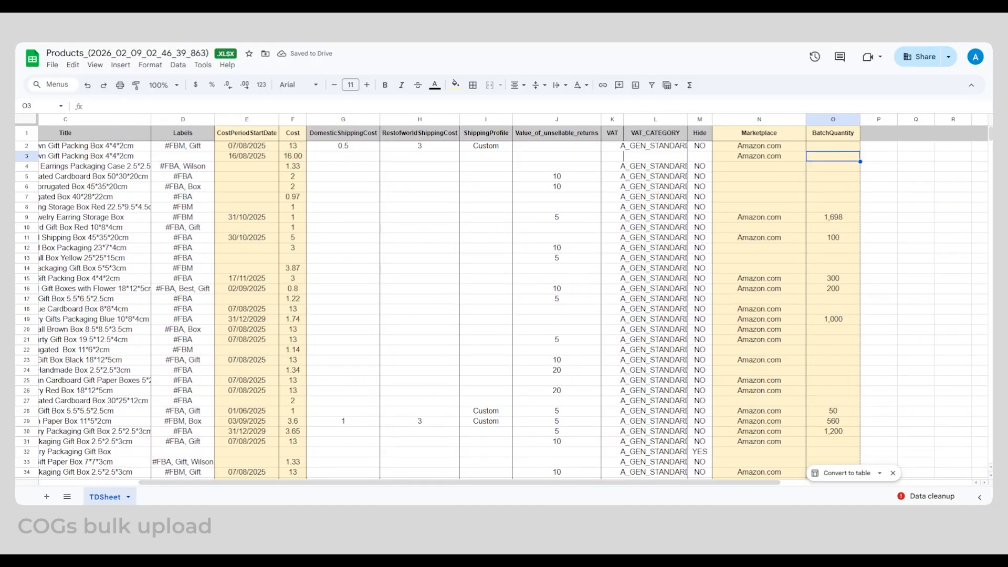
text(300)
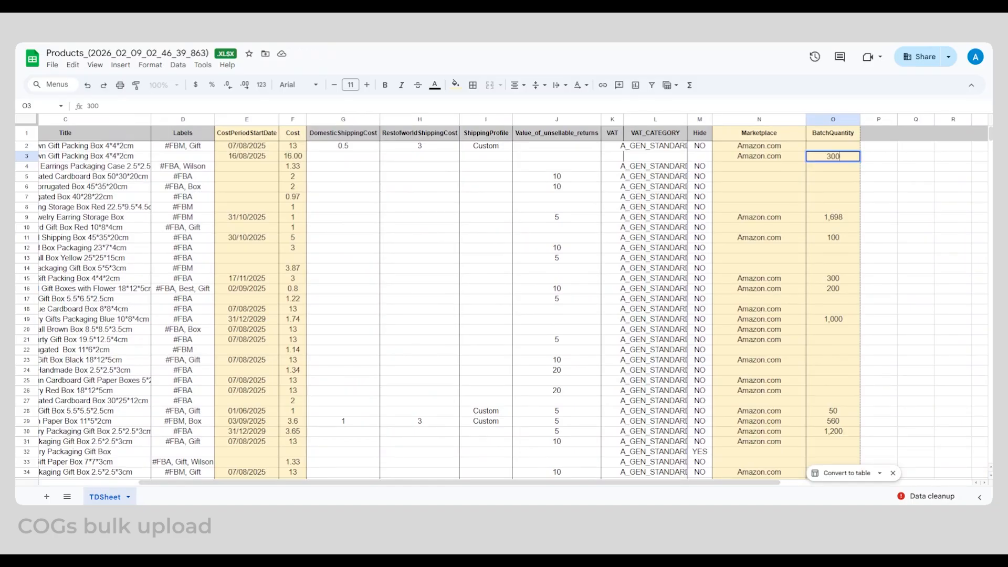
click(890, 198)
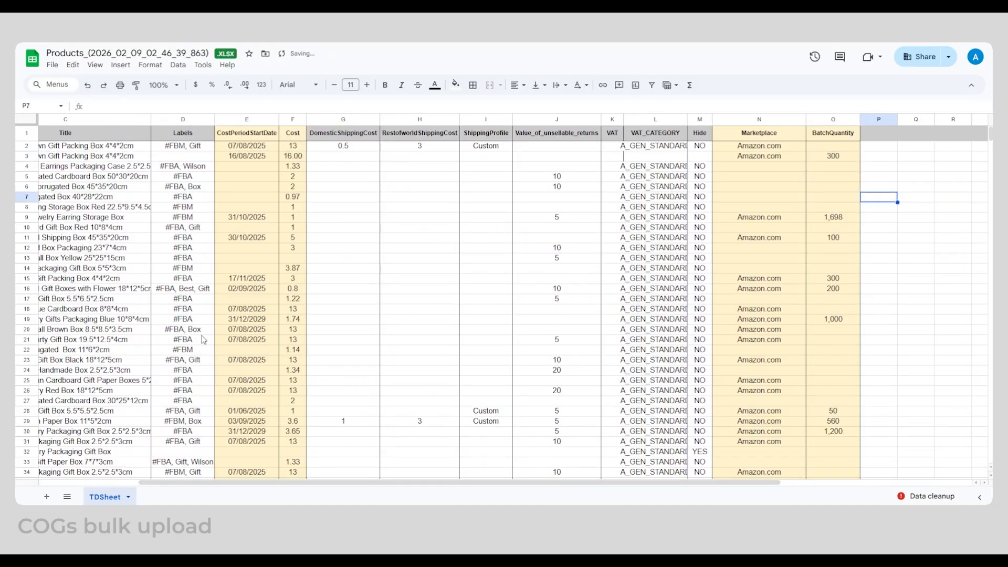
drag(449, 487, 349, 489)
click(533, 212)
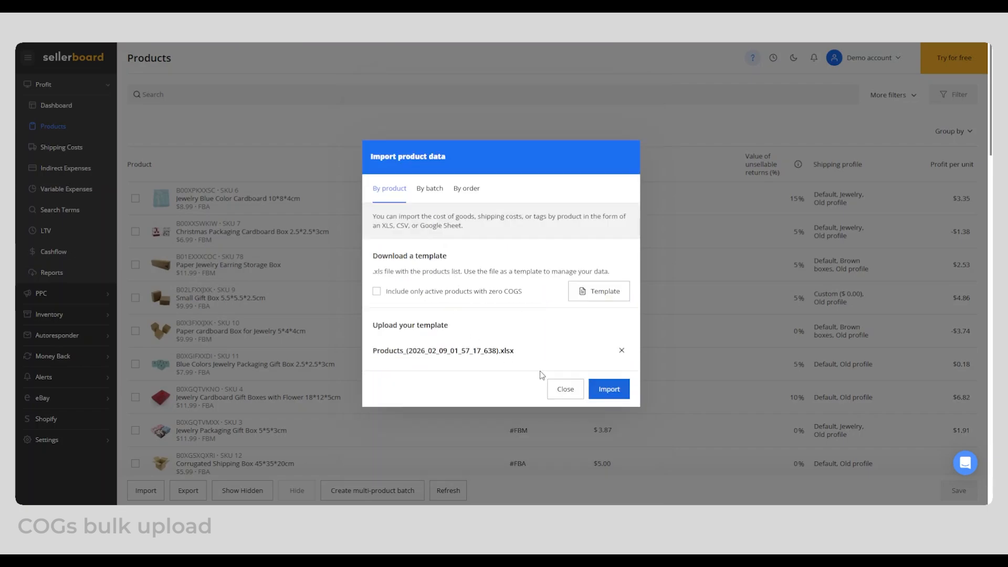
Step: In sellerboard, start importing the uploaded products template and review how its columns are matched to the product fields, keeping the By period accounting method
click(622, 399)
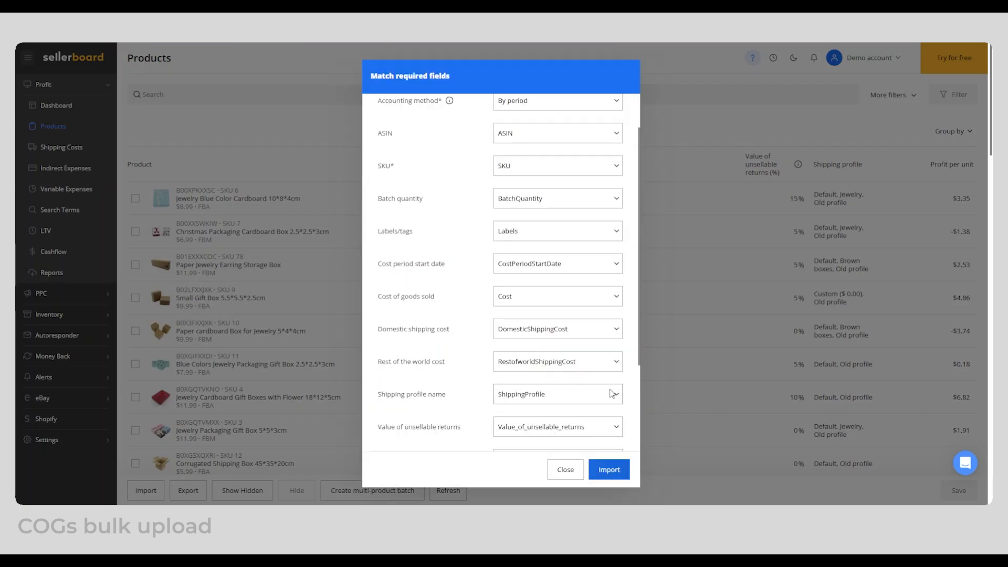
scroll(613, 394, up, 2)
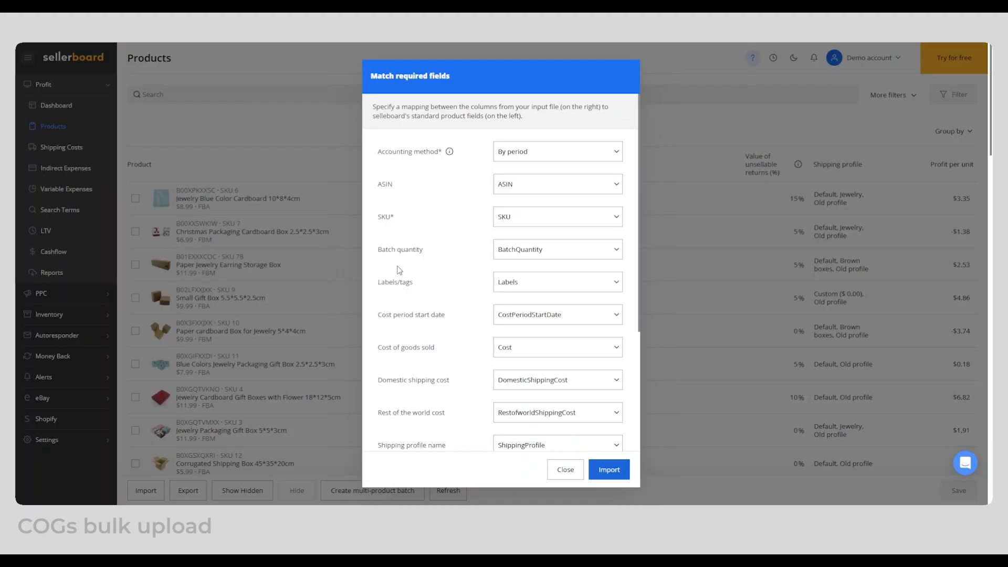
scroll(413, 310, down, 3)
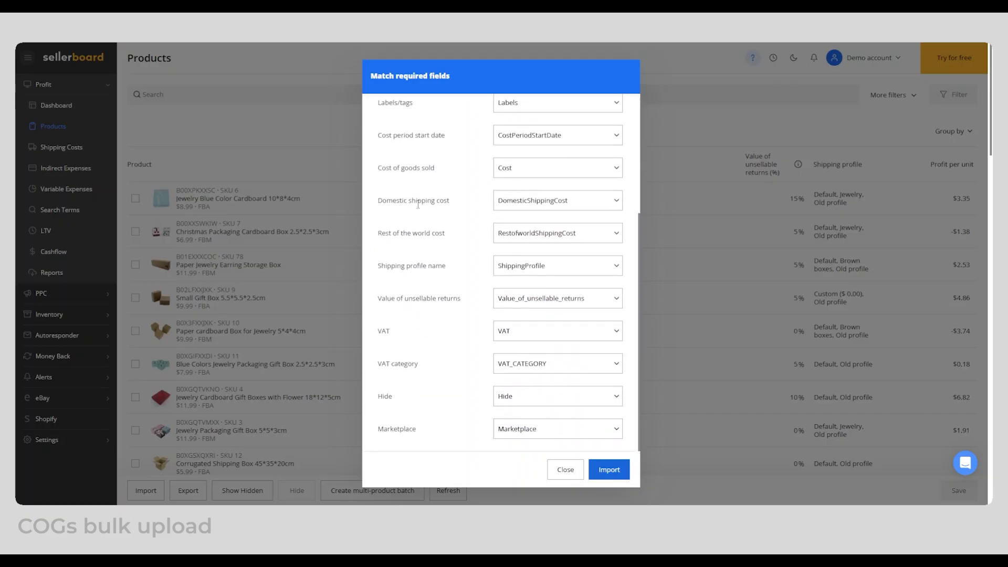
scroll(504, 263, up, 3)
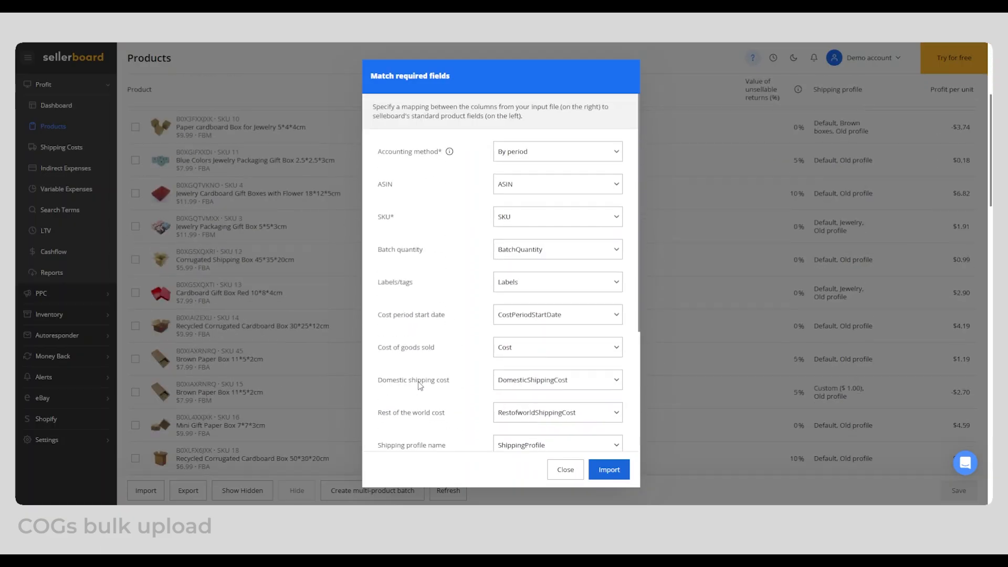
click(612, 184)
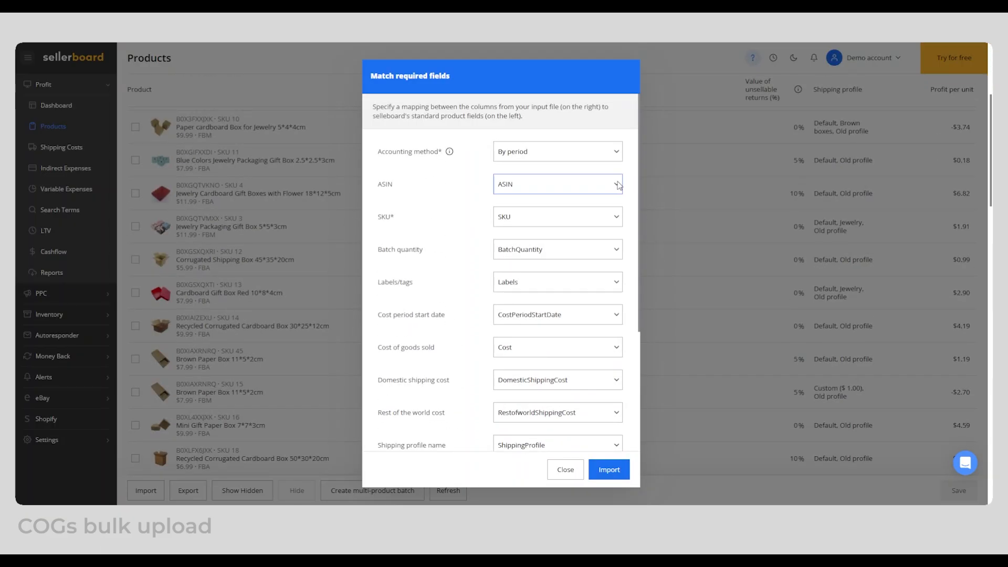
click(448, 198)
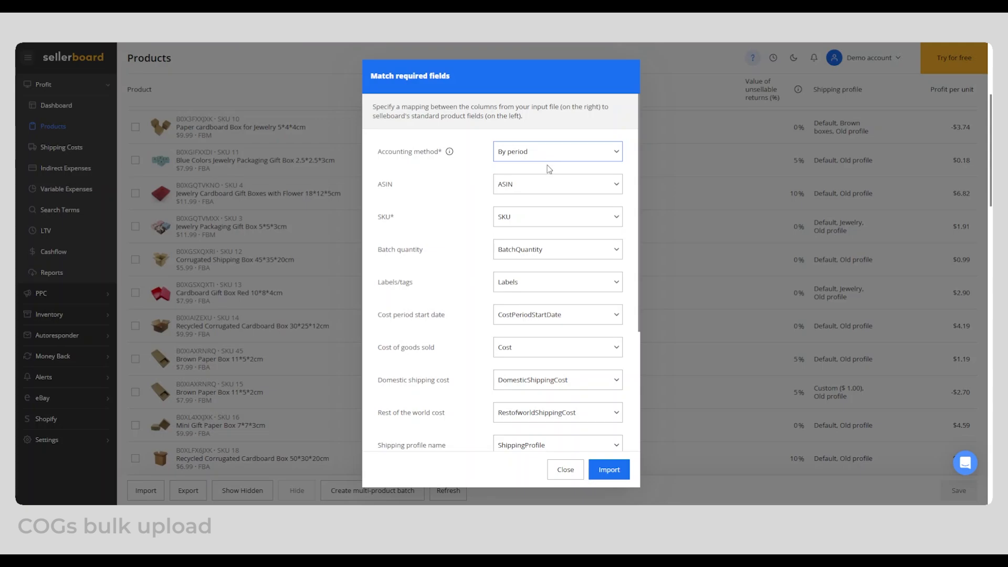
Step: Set the accounting method for the products import to FIFO and check the Batch quantity field's column match
click(560, 194)
drag(378, 252, 428, 251)
click(428, 251)
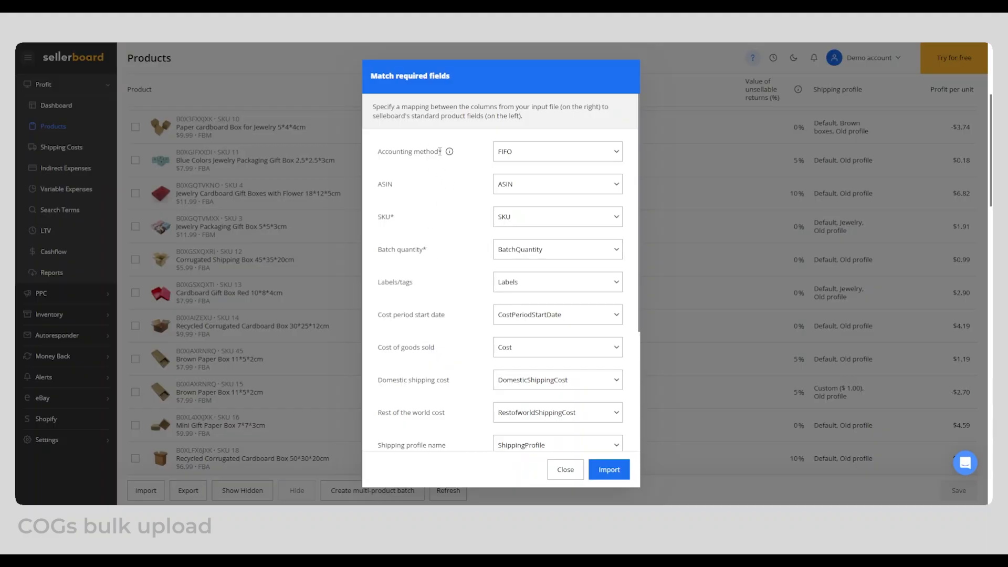
Step: Review the remaining column matches, import the products file and hide the import progress message
scroll(449, 272, down, 3)
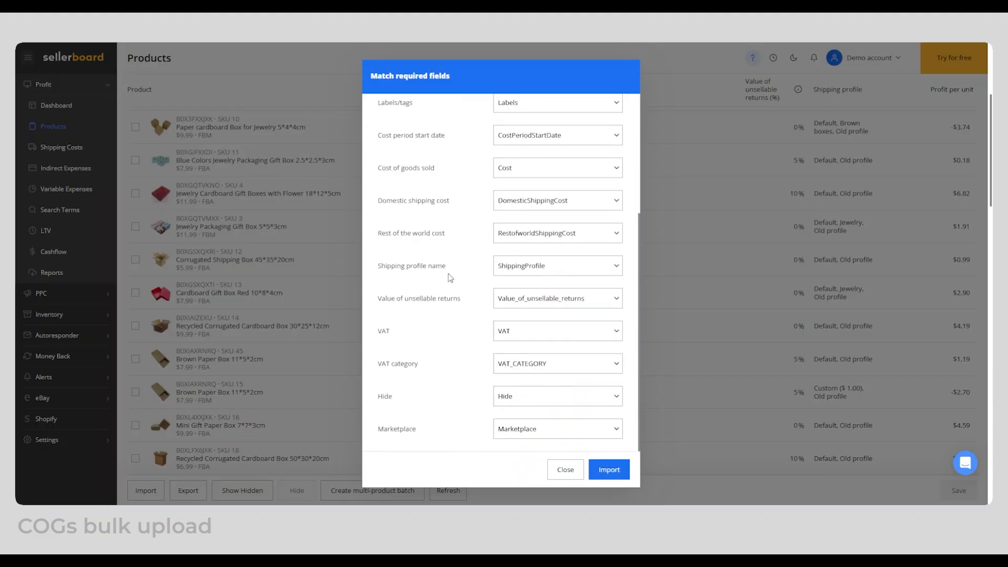
scroll(450, 215, up, 4)
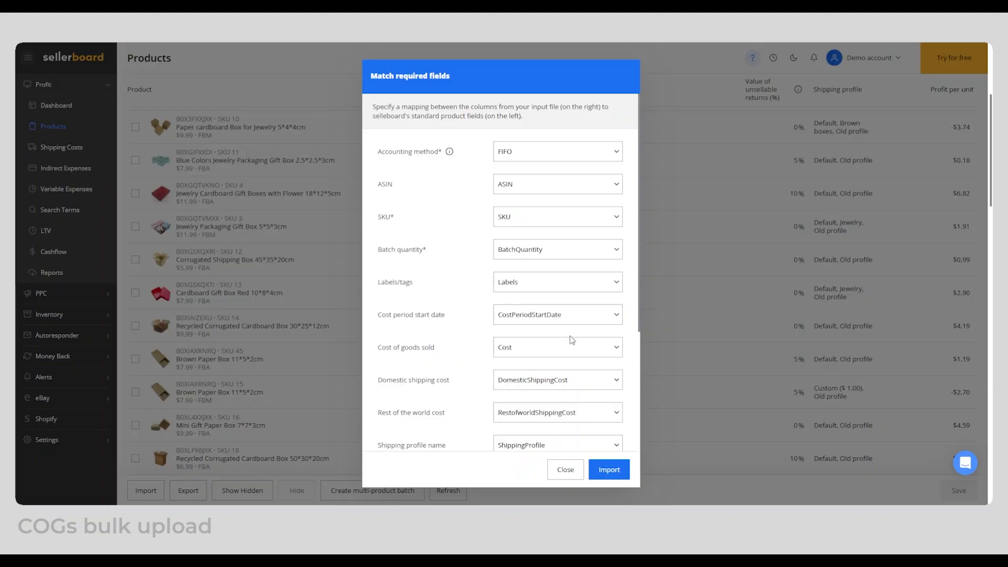
scroll(574, 342, down, 3)
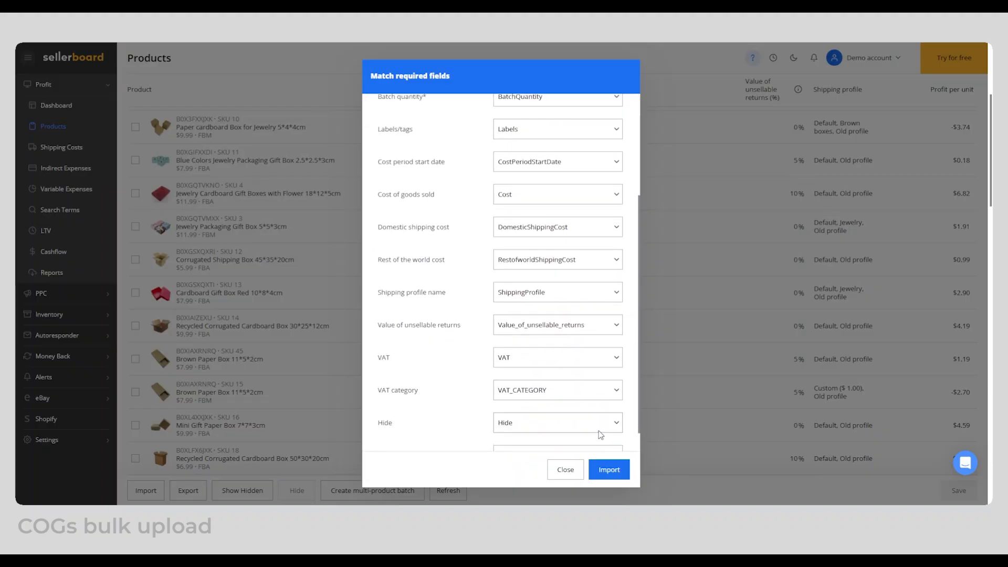
click(609, 470)
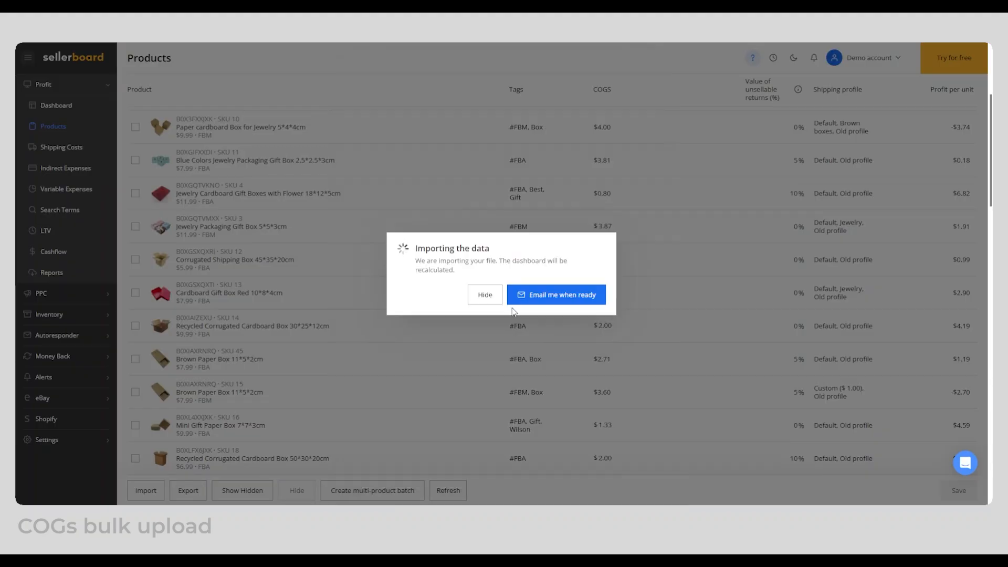
click(480, 298)
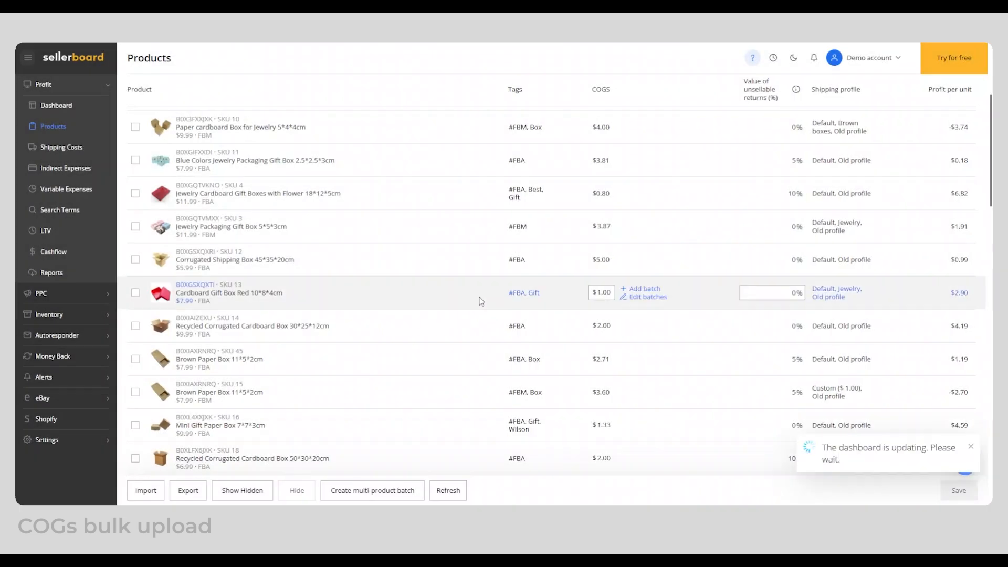
Step: Open the batches of the Blue Colors Jewelry Packaging Gift Box (SKU 11) and examine its COGS entries for Amazon.com
scroll(472, 295, up, 4)
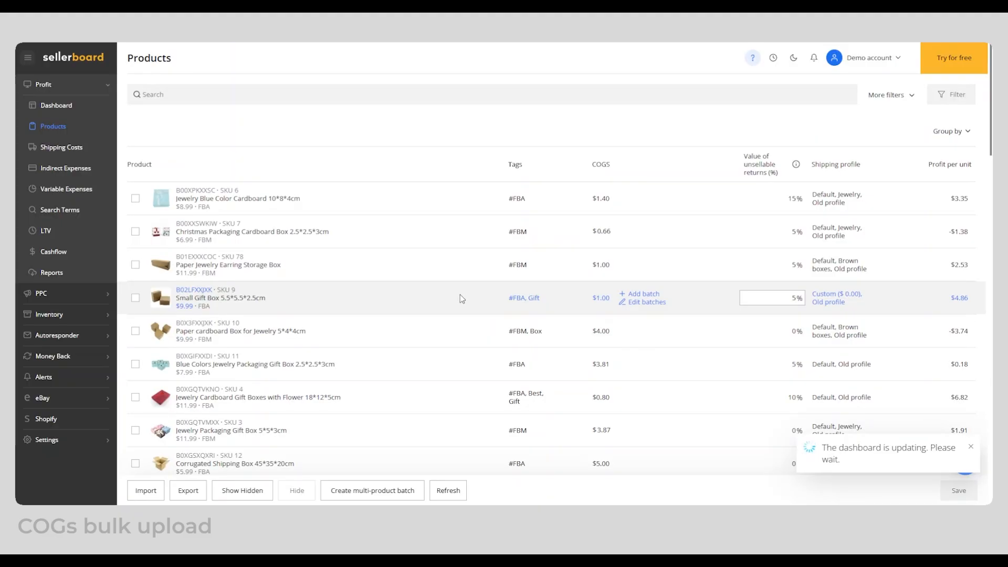
mouse_move(466, 363)
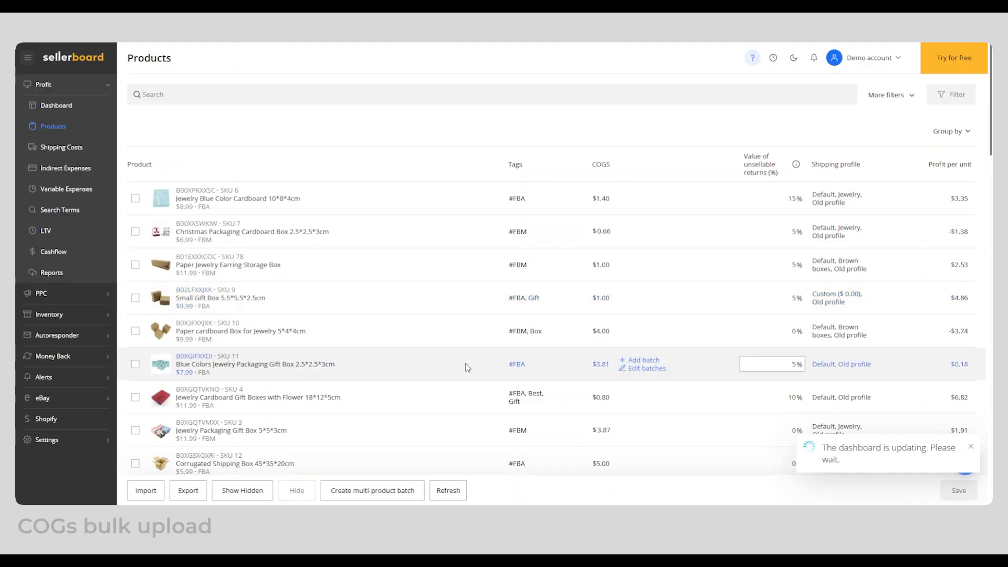
click(648, 369)
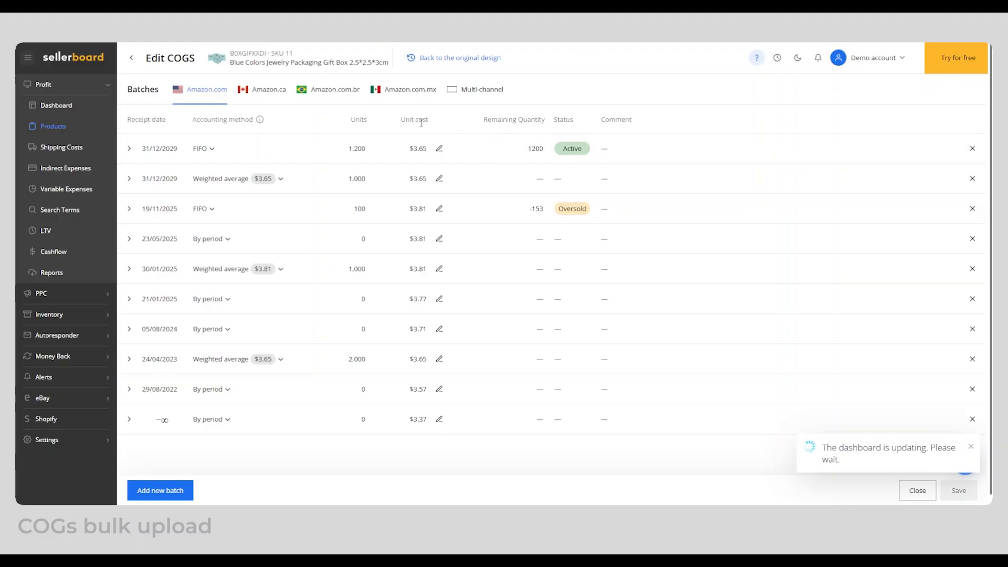
mouse_move(340, 152)
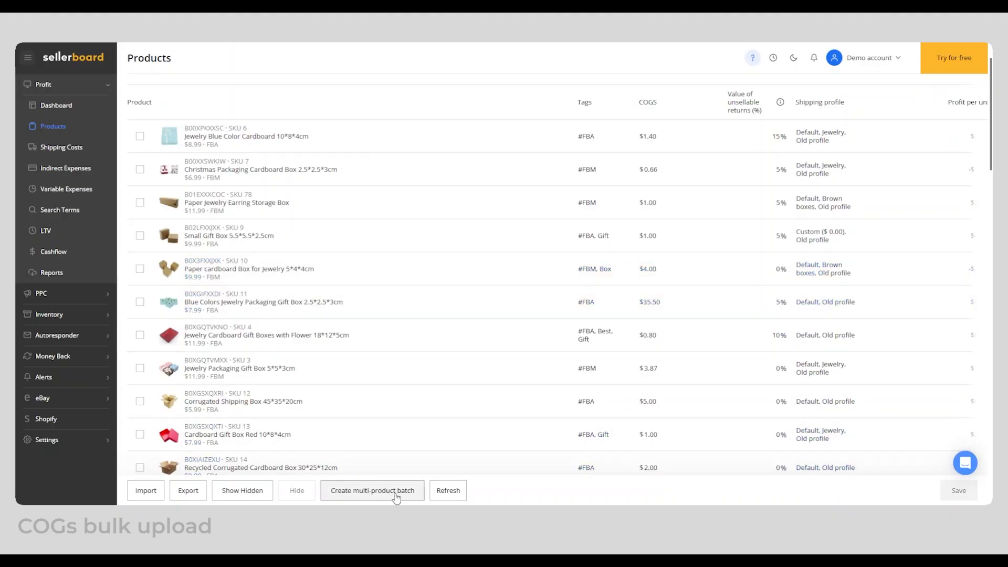
Step: Start a multi-product batch with Big Corrugated Box 47*40*25cm, Black Gift Box 10*8*6cm (SKU 37) and Boxes For Jewelry Gifts Packaging Blue 10*8*4cm
click(363, 497)
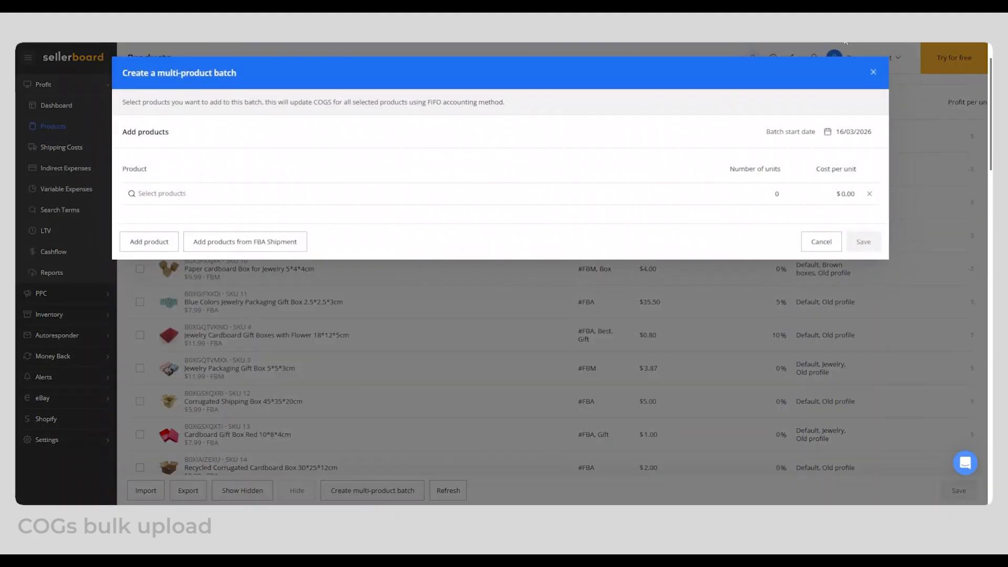
click(191, 194)
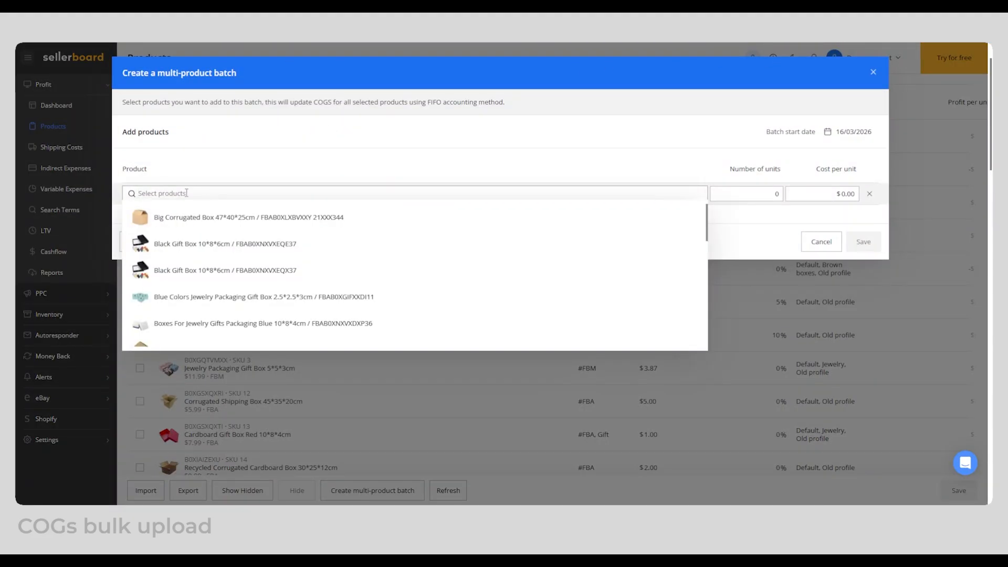
click(173, 218)
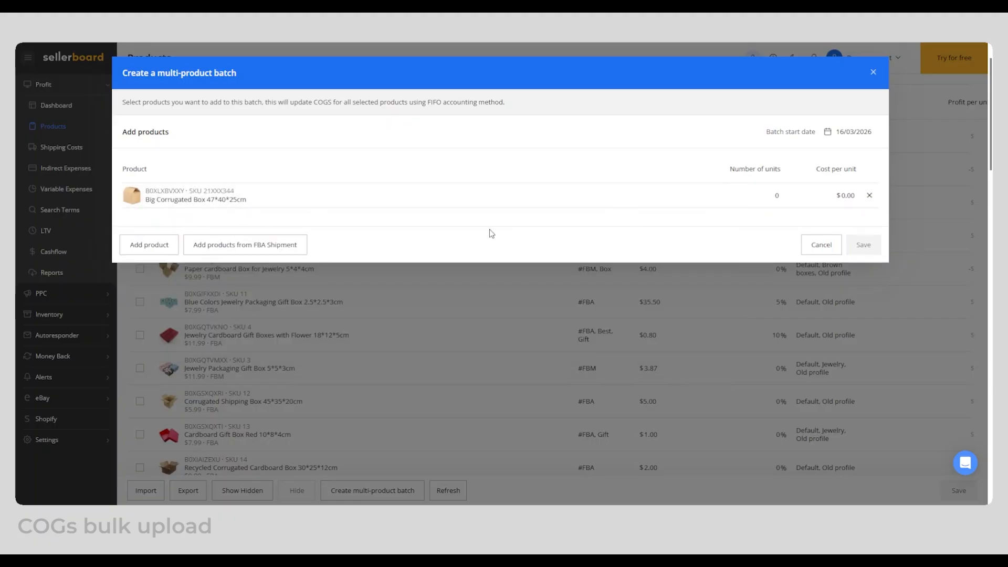
click(151, 245)
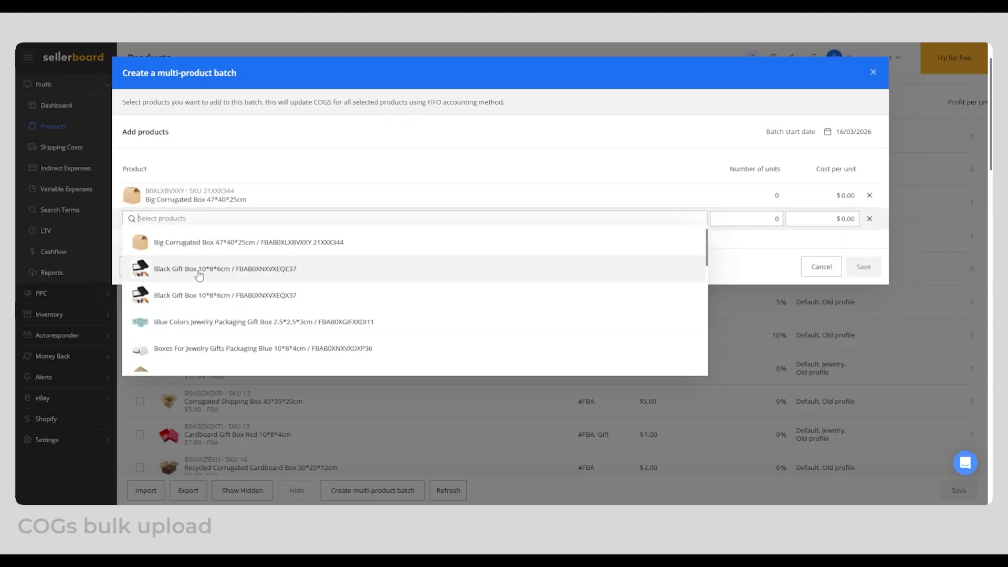
click(195, 295)
click(172, 269)
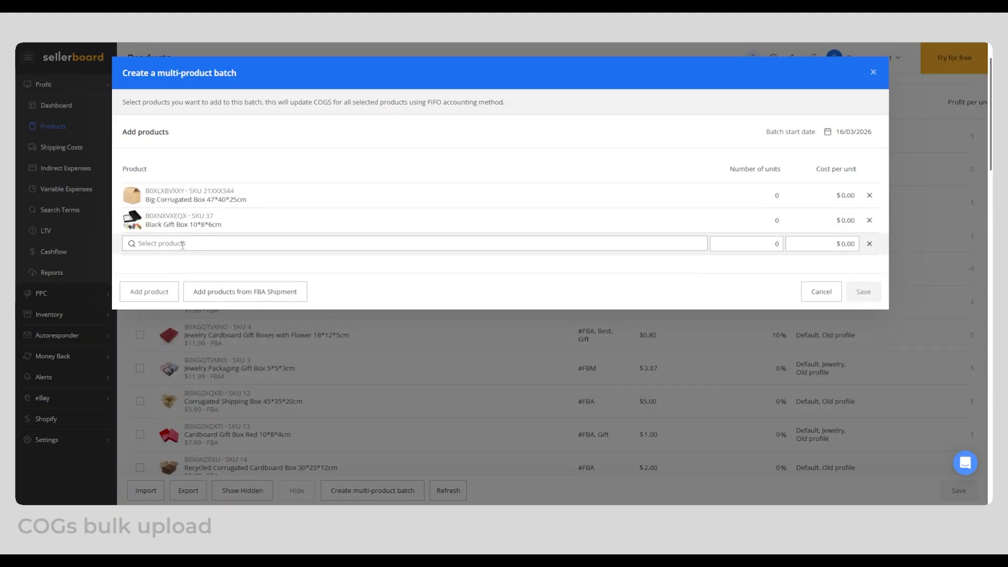
click(205, 348)
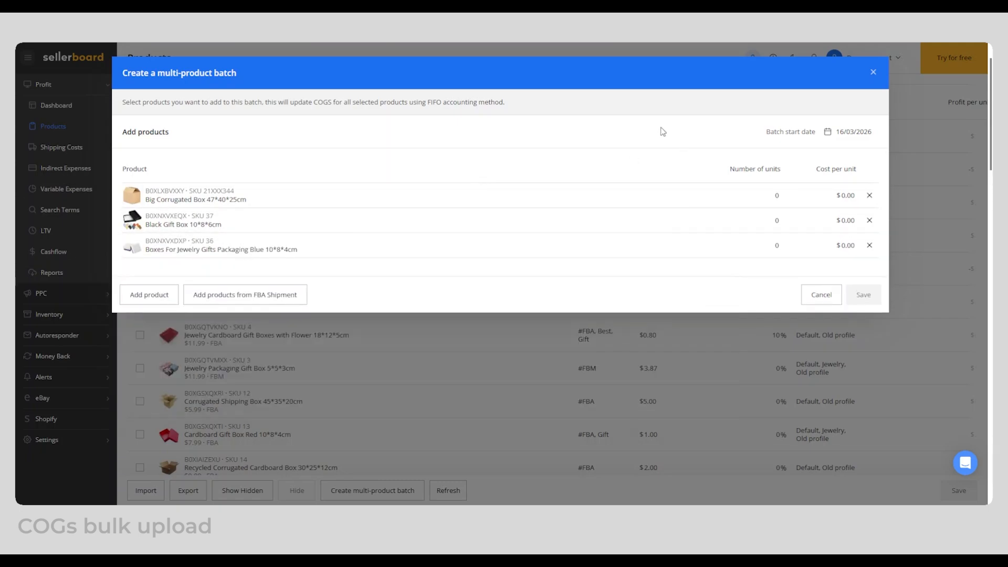
Step: Enter 100, 200 and 300 units at $1.50, $1.60 and $1.50 per unit for the three batch products, and cancel the multi-product batch
click(776, 197)
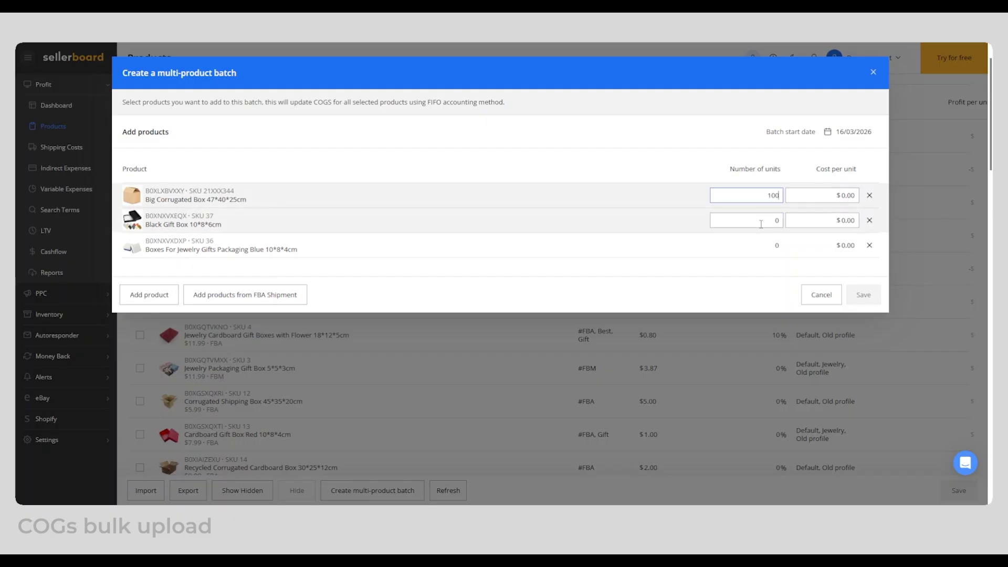
click(761, 223)
click(853, 195)
text(1.5)
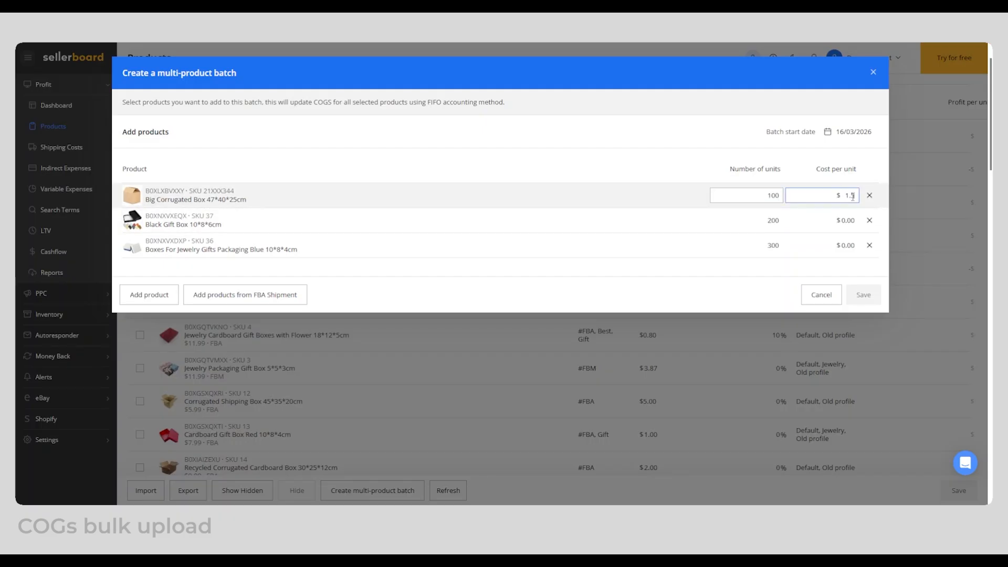
click(852, 222)
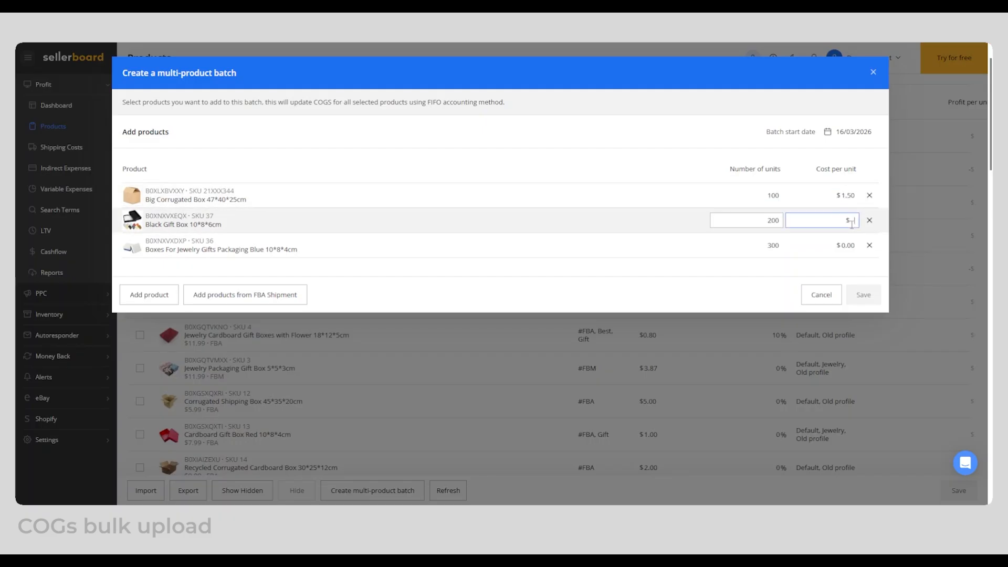
text(1.6)
click(852, 245)
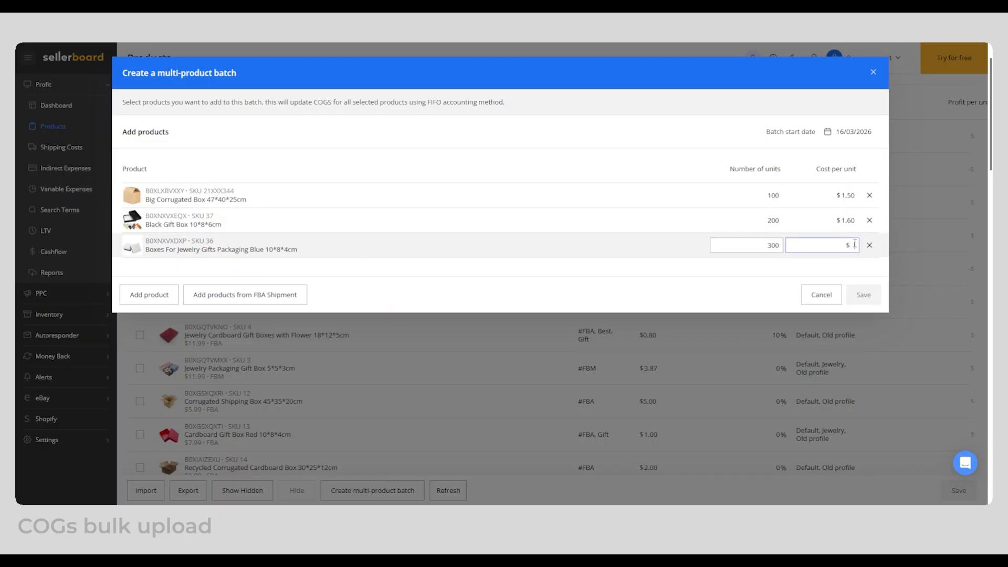
text(1)
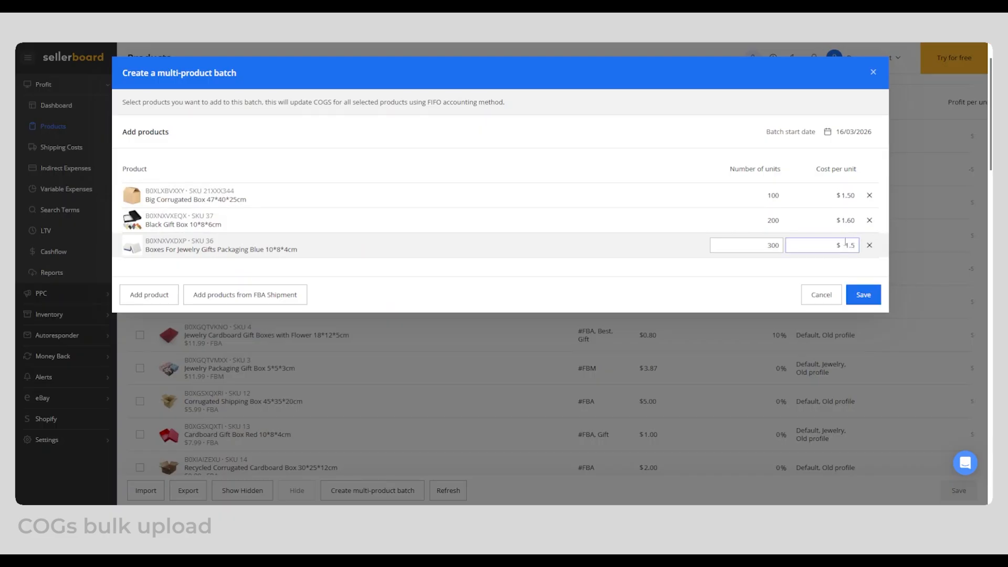
text(.5)
click(754, 295)
click(822, 294)
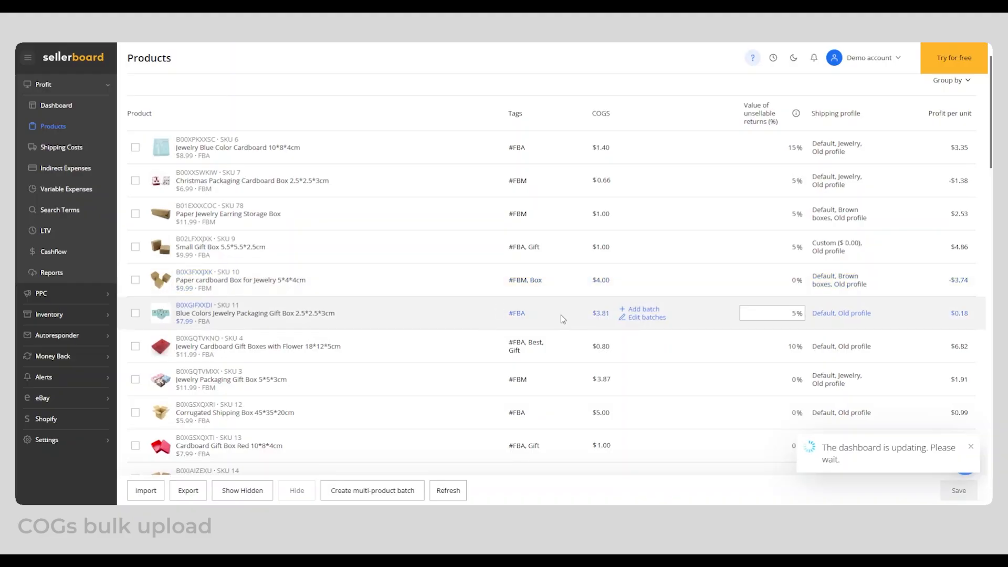
scroll(561, 314, down, 1)
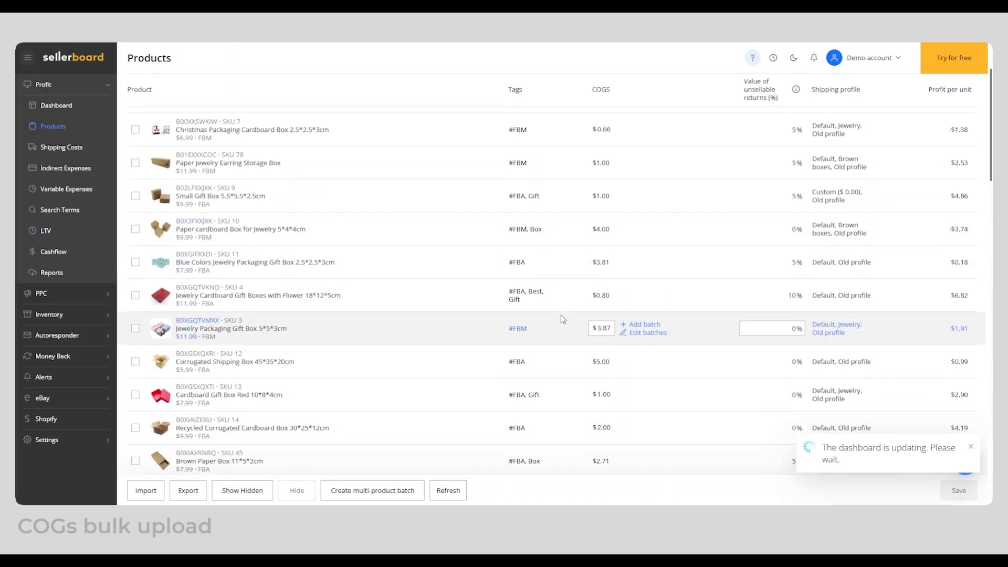